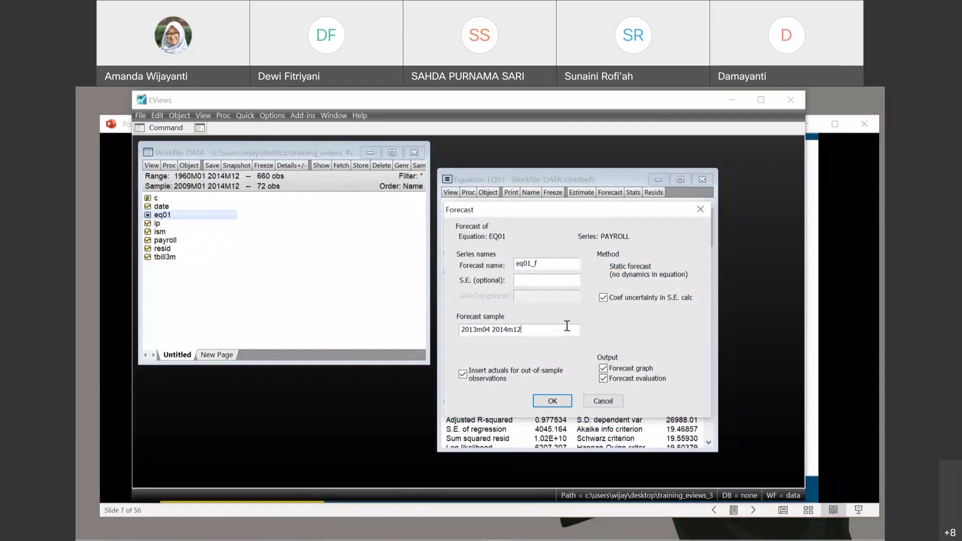
{"action": "key", "text": "BackSpace"}
{"action": "key", "text": "BackSpace"}
{"action": "key", "text": "BackSpace"}
{"action": "type", "text": "@last"}
{"action": "left_click", "coordinate": [552, 402]}
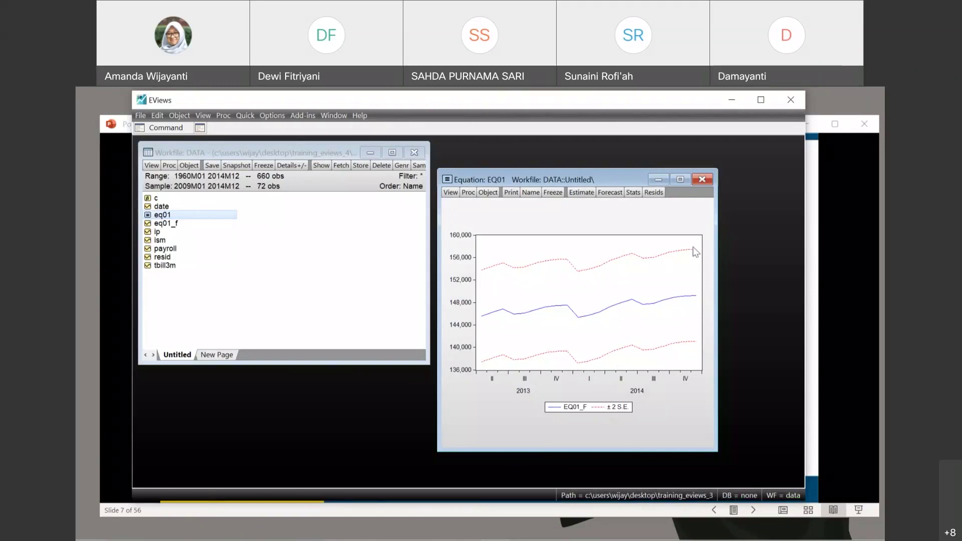
- Advance the slides to the forecast output page and rename the EQ01 equation object as graph01 in EViews
{"action": "left_click", "coordinate": [841, 236]}
{"action": "key", "text": "Right"}
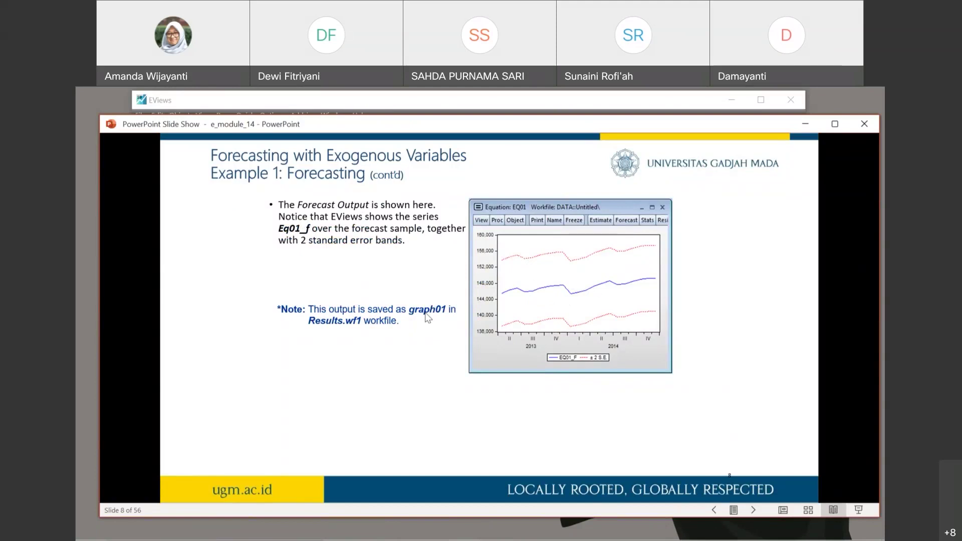
{"action": "left_click", "coordinate": [303, 106]}
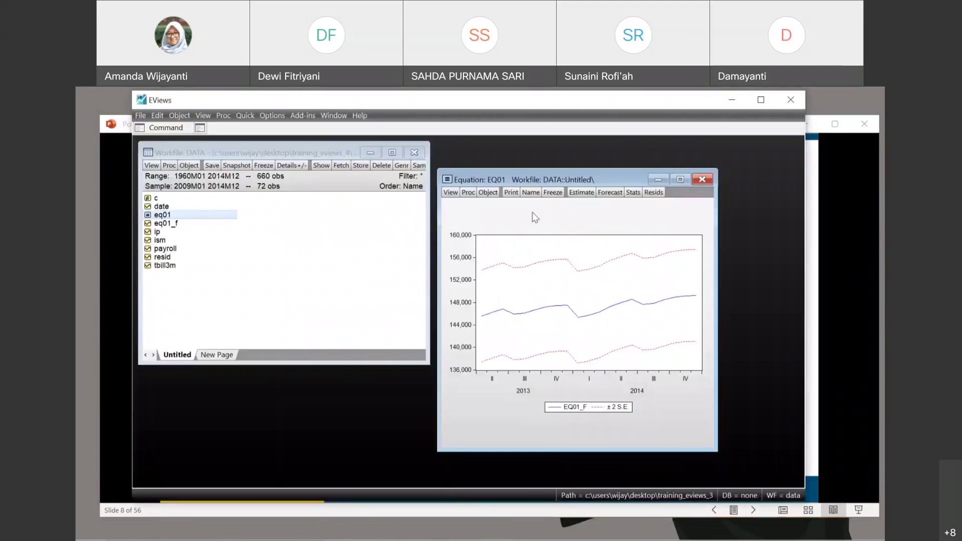
{"action": "left_click", "coordinate": [531, 192]}
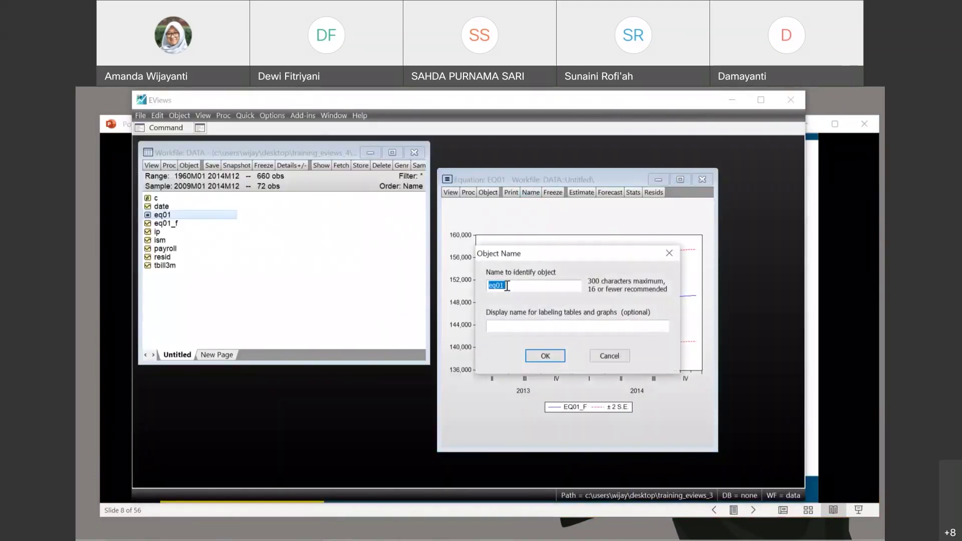
{"action": "type", "text": "graph"}
{"action": "key", "text": "Return"}
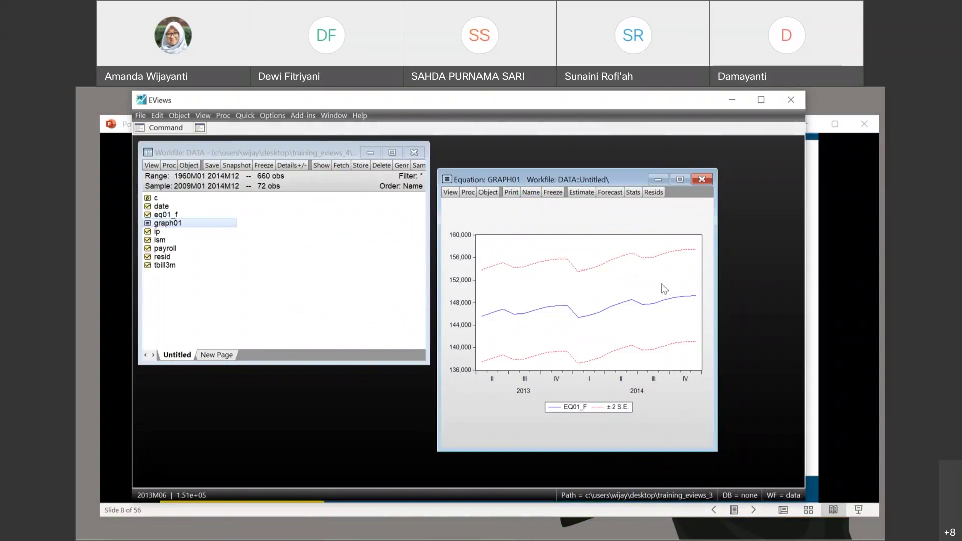
- Advance the presentation to the slide comparing eq01_f with payroll, and close the GRAPH01 equation window in EViews
{"action": "left_click", "coordinate": [825, 244]}
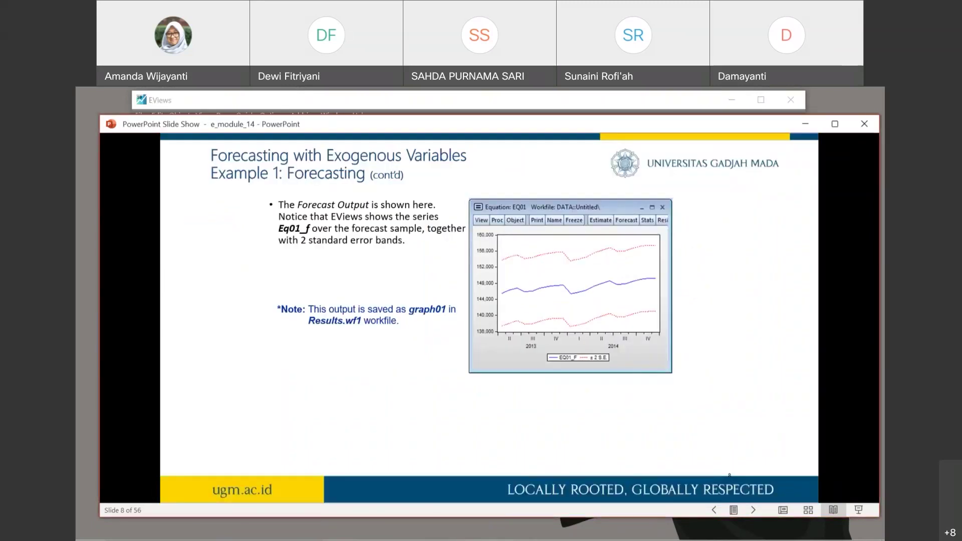
{"action": "key", "text": "Right"}
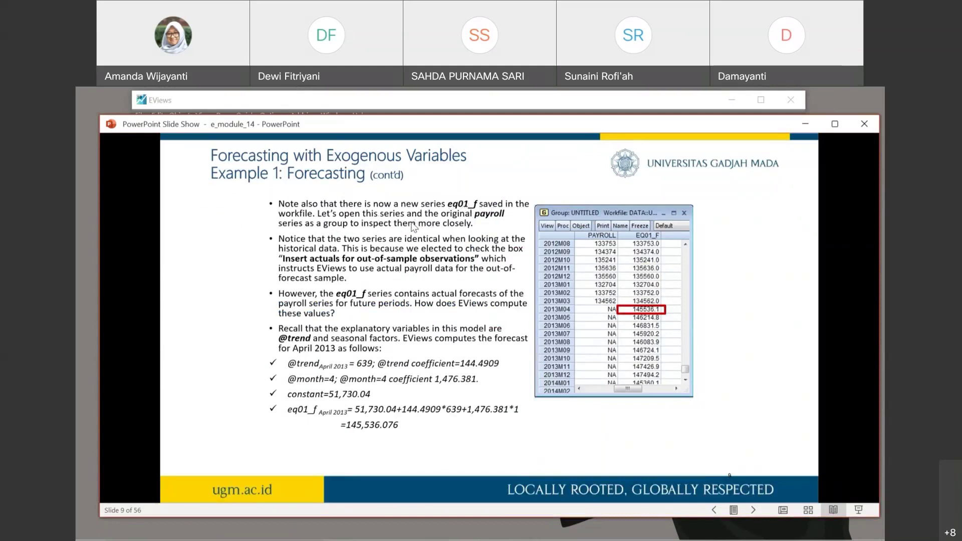
{"action": "left_click", "coordinate": [309, 106]}
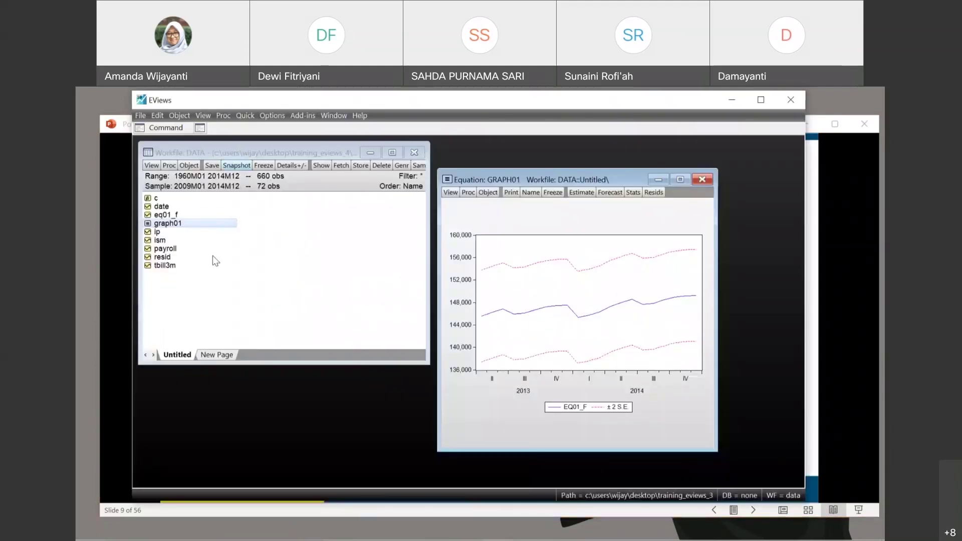
{"action": "left_click", "coordinate": [165, 215]}
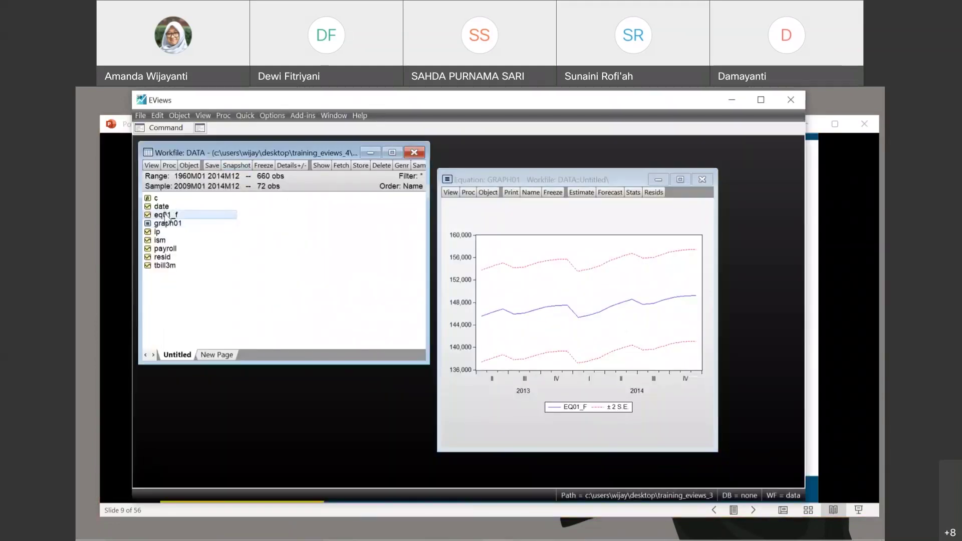
{"action": "left_click", "coordinate": [700, 179]}
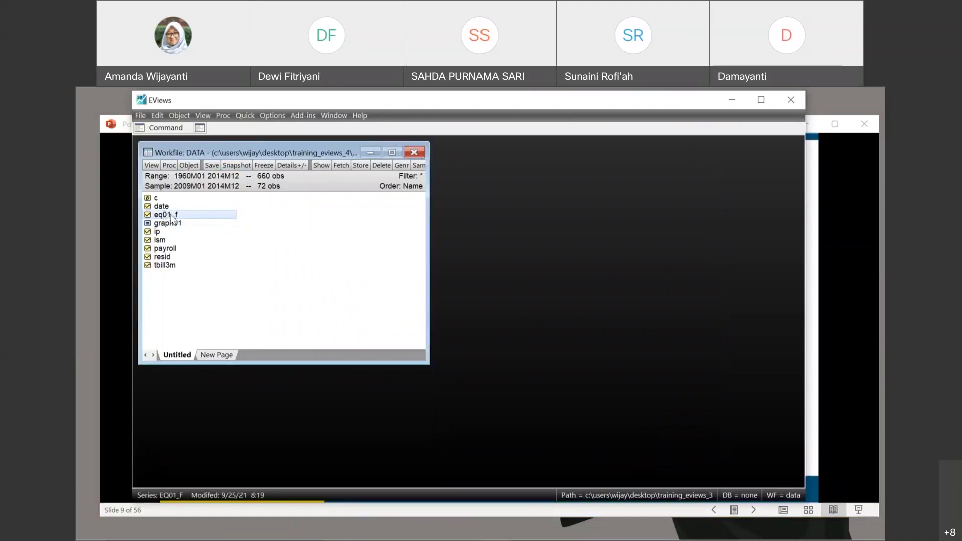
{"action": "left_click", "coordinate": [170, 250]}
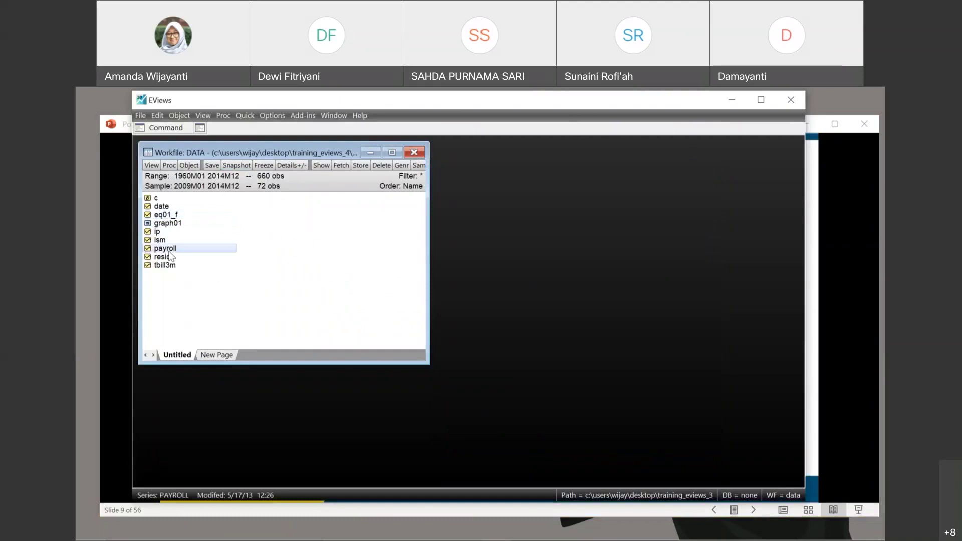
{"action": "left_click", "coordinate": [155, 238]}
{"action": "left_click", "coordinate": [156, 232]}
{"action": "left_click", "coordinate": [158, 265]}
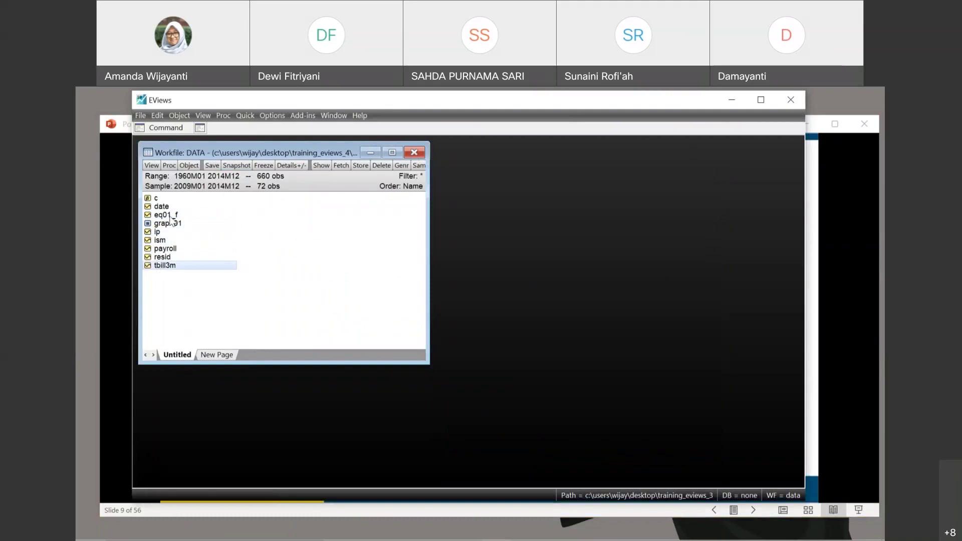
- Open the eq01_f and payroll series together as a group
{"action": "left_click", "coordinate": [170, 216]}
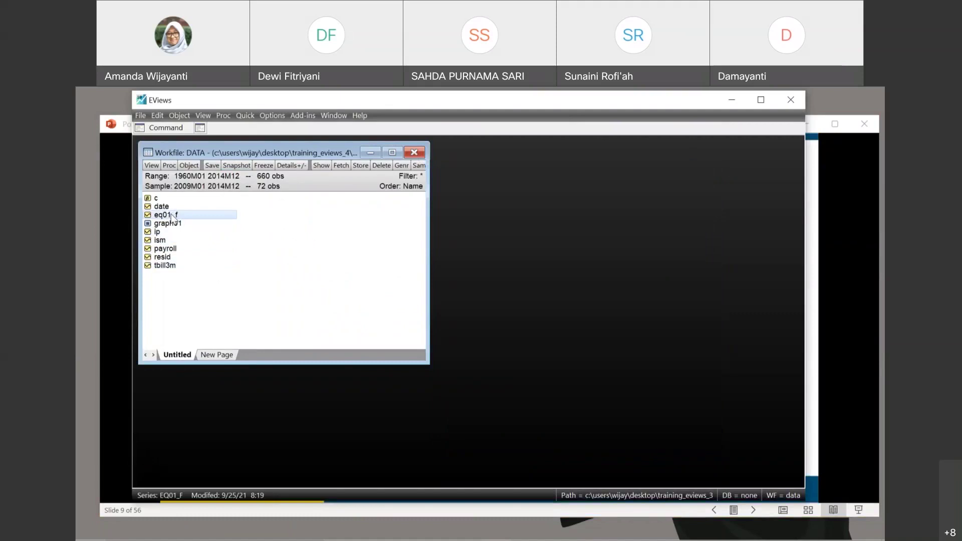
{"action": "right_click", "coordinate": [173, 250]}
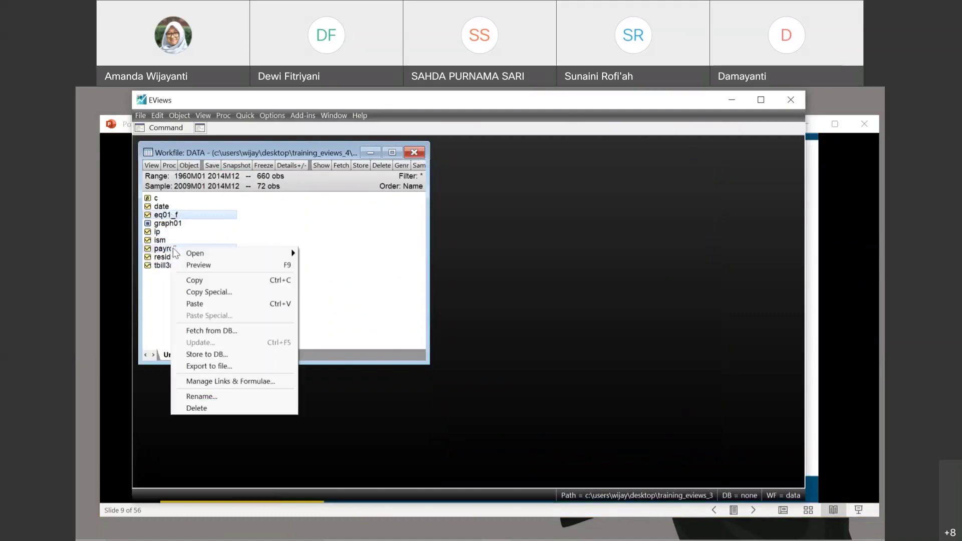
{"action": "mouse_move", "coordinate": [195, 254]}
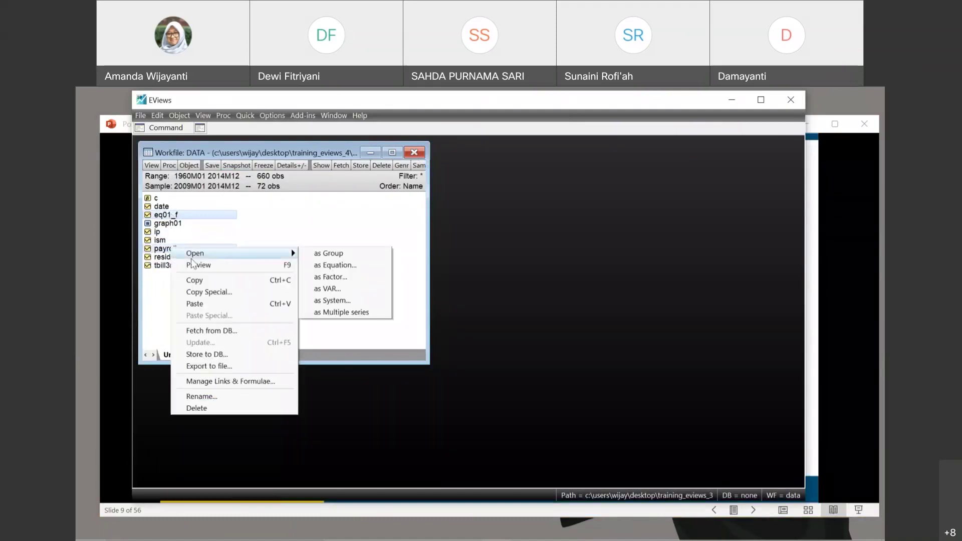
{"action": "left_click", "coordinate": [335, 254]}
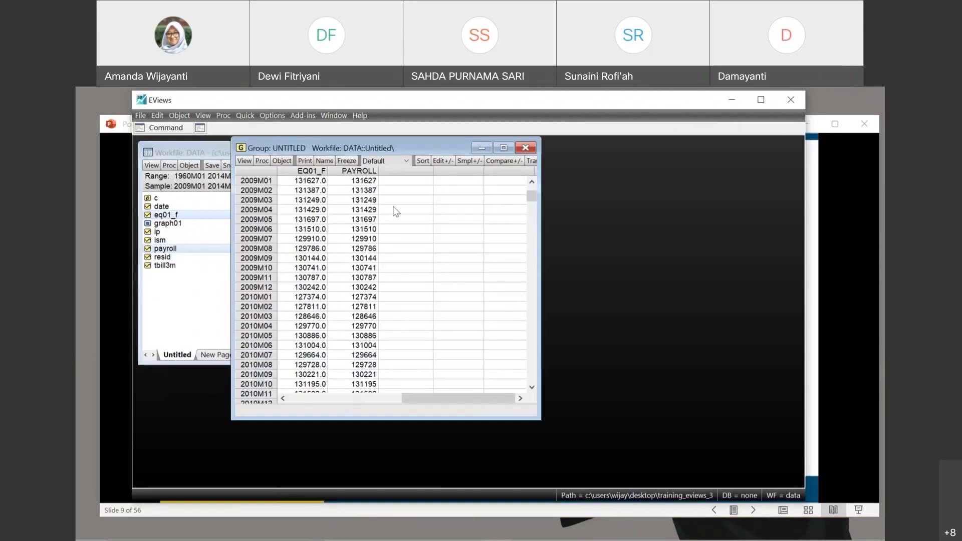
- Compare the EQ01_F and PAYROLL columns in the group from 2009M01 up to 2013M03
{"action": "left_click", "coordinate": [370, 171]}
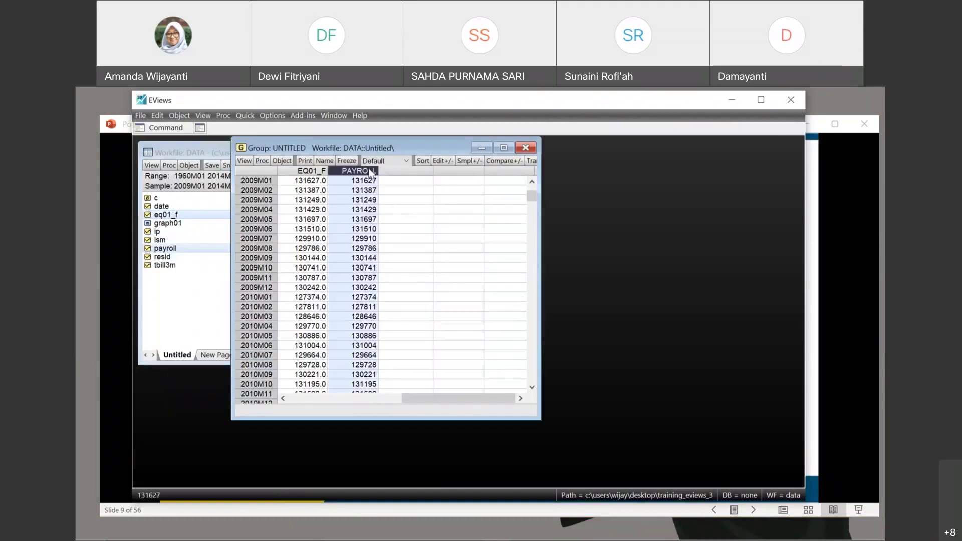
{"action": "left_click", "coordinate": [317, 173]}
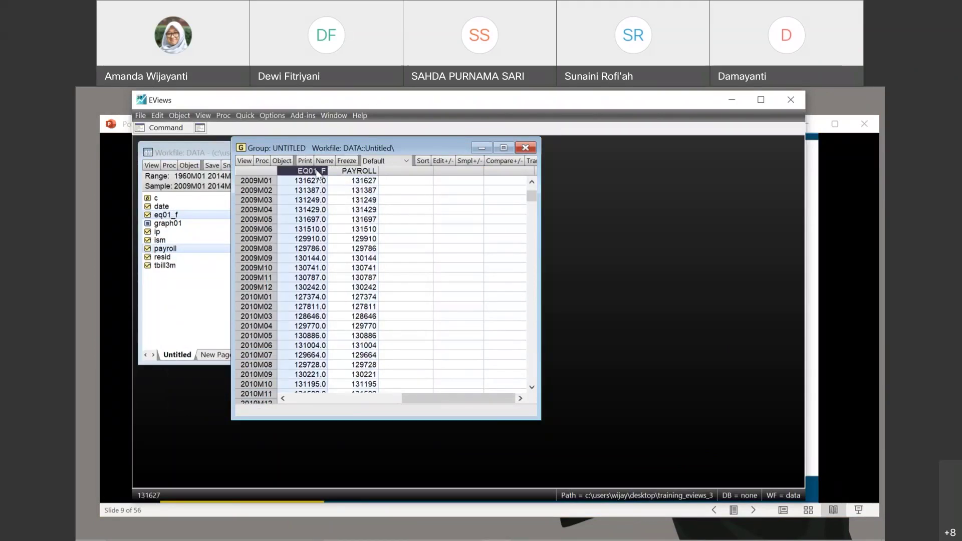
{"action": "left_click", "coordinate": [344, 174]}
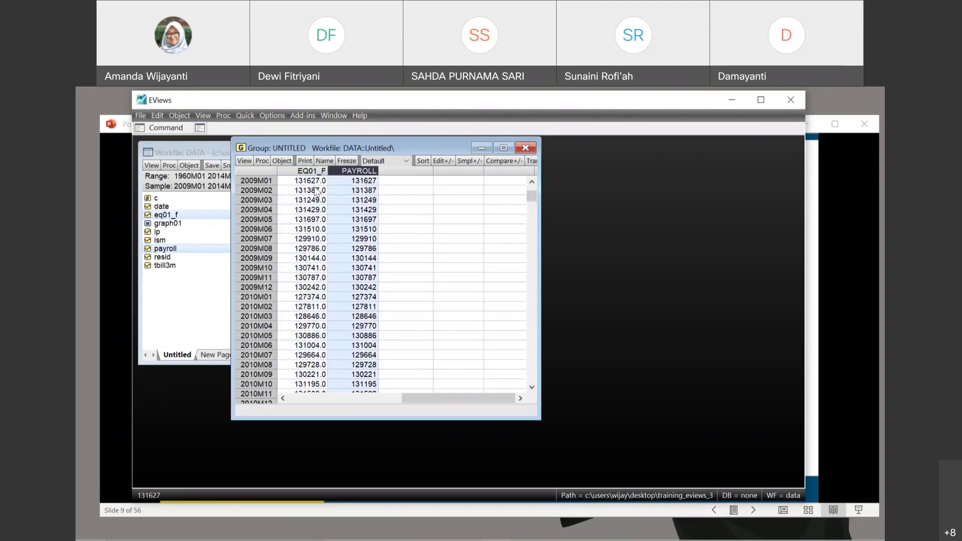
{"action": "left_click", "coordinate": [311, 183]}
{"action": "left_click_drag", "start_coordinate": [304, 193], "coordinate": [561, 337]}
{"action": "left_click", "coordinate": [492, 365]}
{"action": "left_click", "coordinate": [532, 387]}
{"action": "left_click_drag", "start_coordinate": [532, 387], "coordinate": [532, 388]}
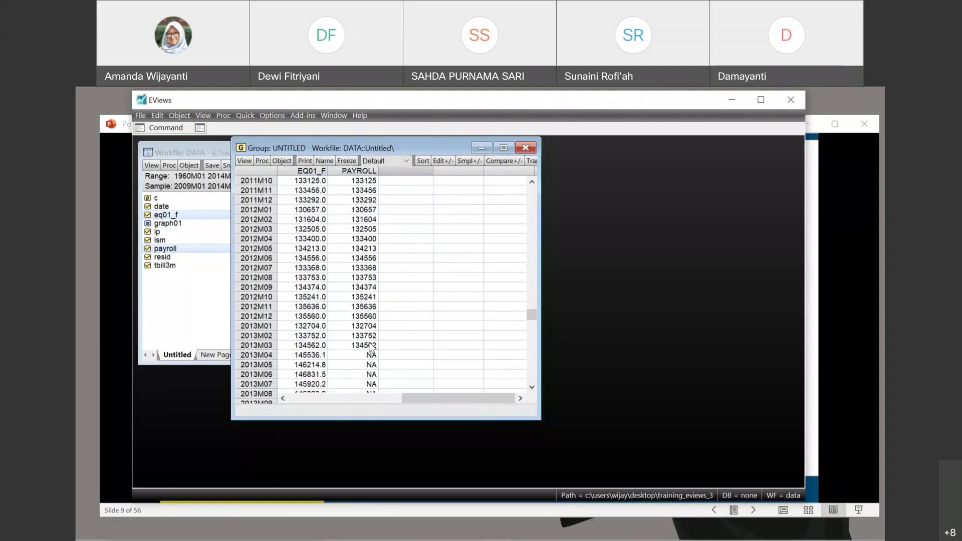
{"action": "left_click", "coordinate": [369, 345]}
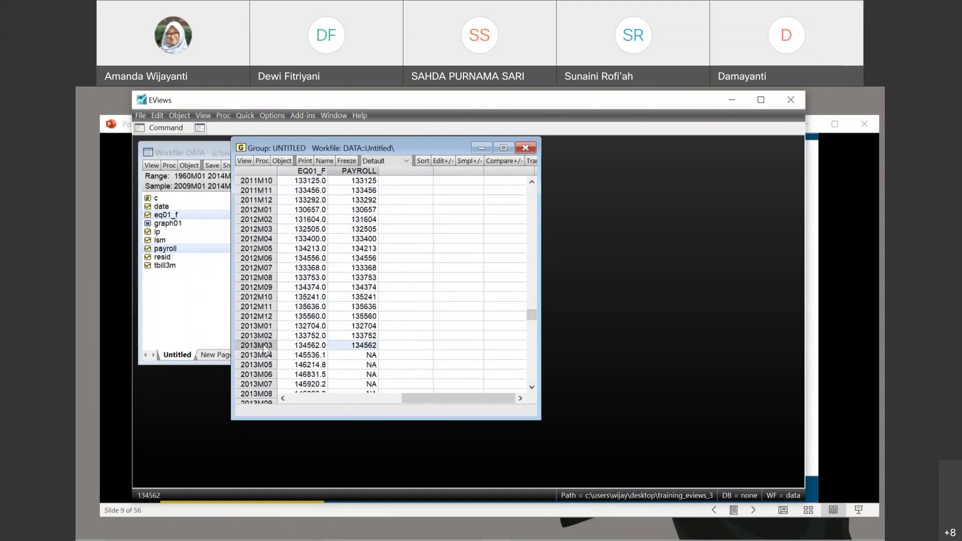
- Examine the EQ01_F forecasts beyond the payroll history, highlighting the values from 2013M04 to 2014M12
{"action": "left_click", "coordinate": [296, 171]}
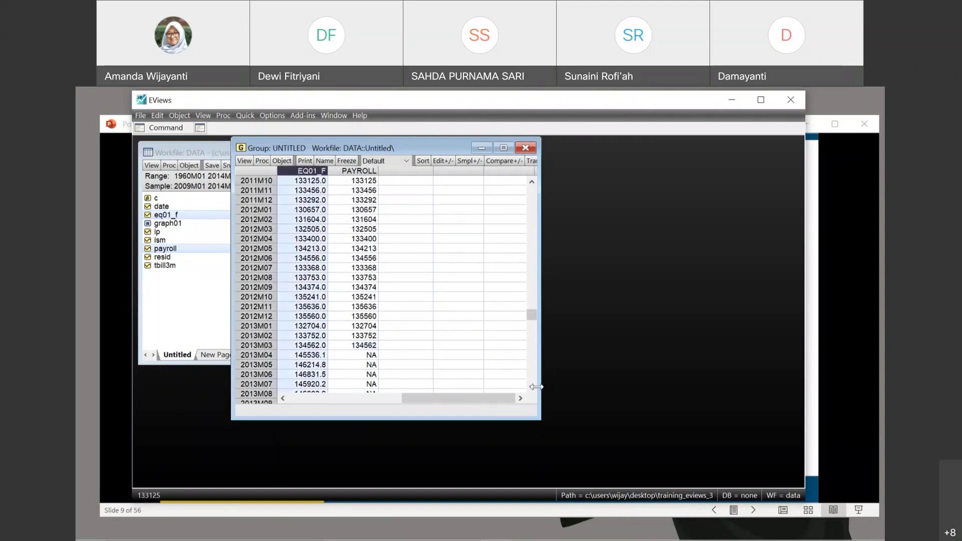
{"action": "left_click", "coordinate": [532, 387]}
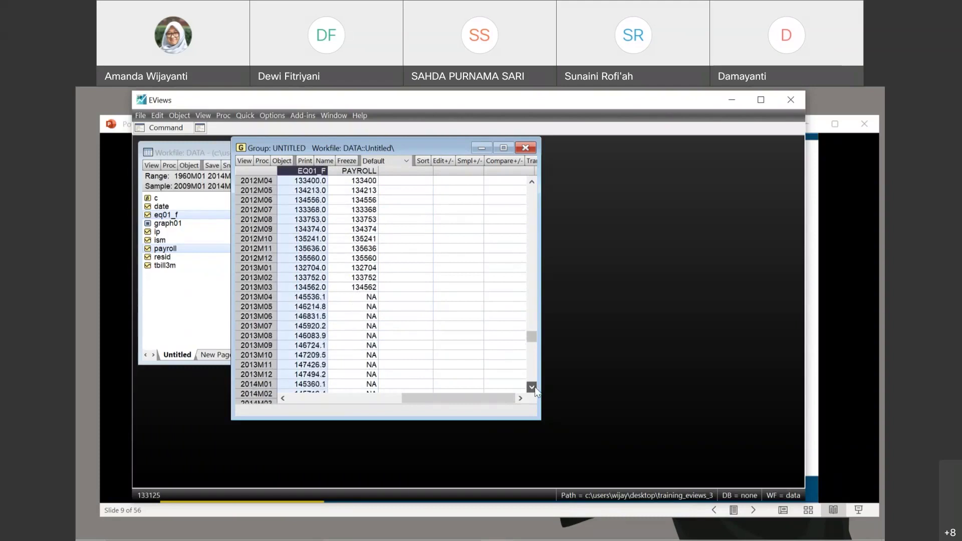
{"action": "left_click_drag", "start_coordinate": [531, 387], "coordinate": [535, 387]}
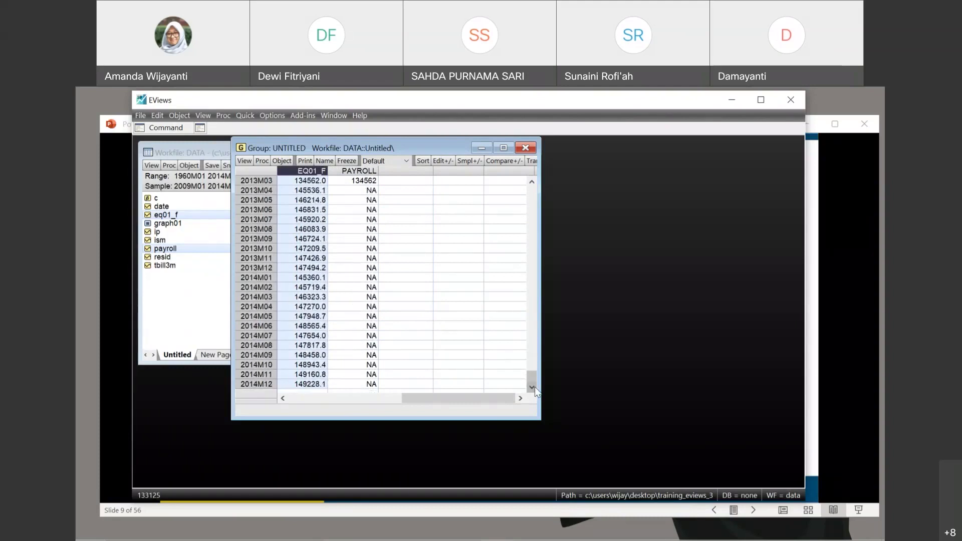
{"action": "left_click", "coordinate": [308, 191]}
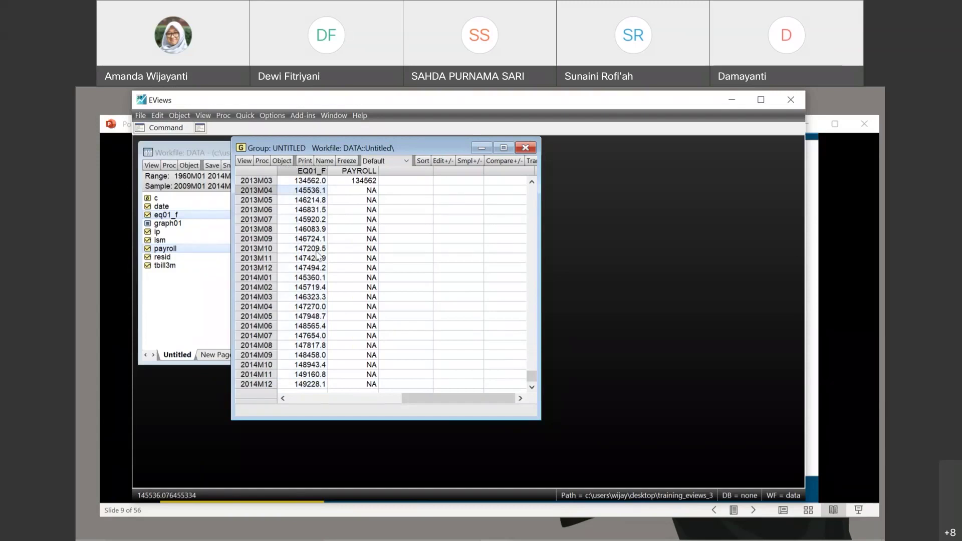
{"action": "key", "text": "shift+Down"}
{"action": "key", "text": "shift+Down"}
{"action": "key", "text": "shift+Down"}
{"action": "key", "text": "shift+Down"}
{"action": "key", "text": "shift+Down"}
{"action": "key", "text": "shift+Down"}
{"action": "key", "text": "shift+Down"}
{"action": "key", "text": "shift+Down"}
{"action": "key", "text": "shift+Down"}
{"action": "key", "text": "shift+Down"}
{"action": "key", "text": "shift+Down"}
{"action": "key", "text": "shift+Down"}
{"action": "key", "text": "shift+Down"}
{"action": "key", "text": "shift+Down"}
{"action": "key", "text": "shift+Down"}
{"action": "key", "text": "shift+Down"}
{"action": "key", "text": "shift+Down"}
{"action": "key", "text": "shift+Down"}
{"action": "key", "text": "shift+Down"}
{"action": "key", "text": "shift+Down"}
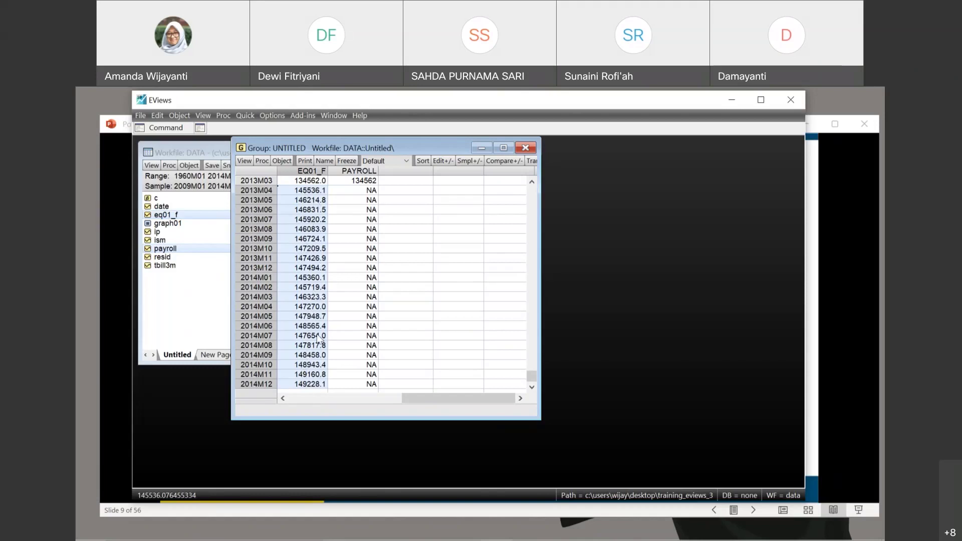
- Highlight the EQ01_F values from 2013M04 through 2014M12 again, and return to the presentation slide explaining the forecast calculation
{"action": "left_click", "coordinate": [311, 195]}
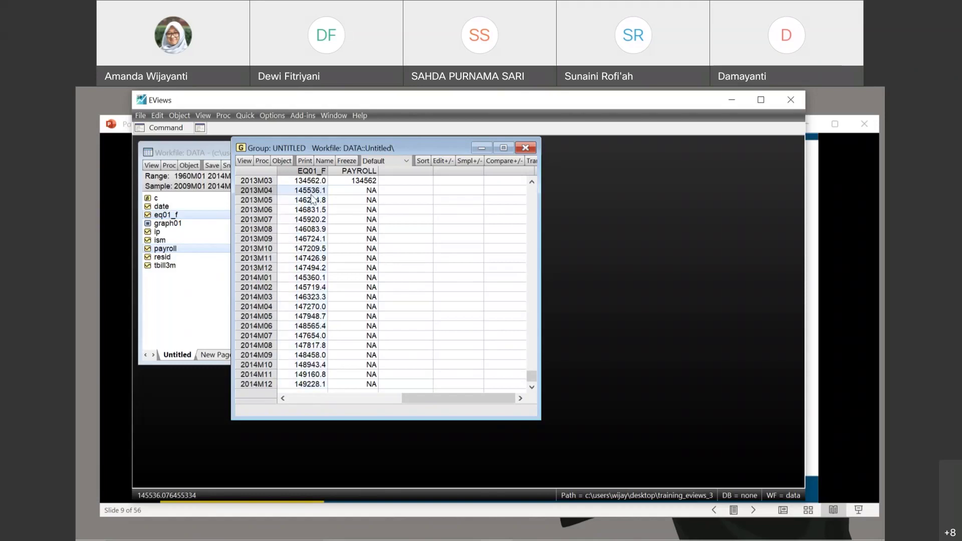
{"action": "key", "text": "shift+Down"}
{"action": "key", "text": "shift+Down"}
{"action": "key", "text": "shift+Down"}
{"action": "key", "text": "shift+Down"}
{"action": "key", "text": "shift+Down"}
{"action": "key", "text": "shift+Down"}
{"action": "key", "text": "shift+Down"}
{"action": "key", "text": "shift+Down"}
{"action": "key", "text": "shift+Down"}
{"action": "key", "text": "shift+Down"}
{"action": "key", "text": "shift+Down"}
{"action": "key", "text": "shift+Down"}
{"action": "key", "text": "shift+Down"}
{"action": "key", "text": "shift+Down"}
{"action": "key", "text": "shift+Down"}
{"action": "key", "text": "shift+Down"}
{"action": "key", "text": "shift+Down"}
{"action": "key", "text": "shift+Down"}
{"action": "key", "text": "shift+Down"}
{"action": "key", "text": "shift+Down"}
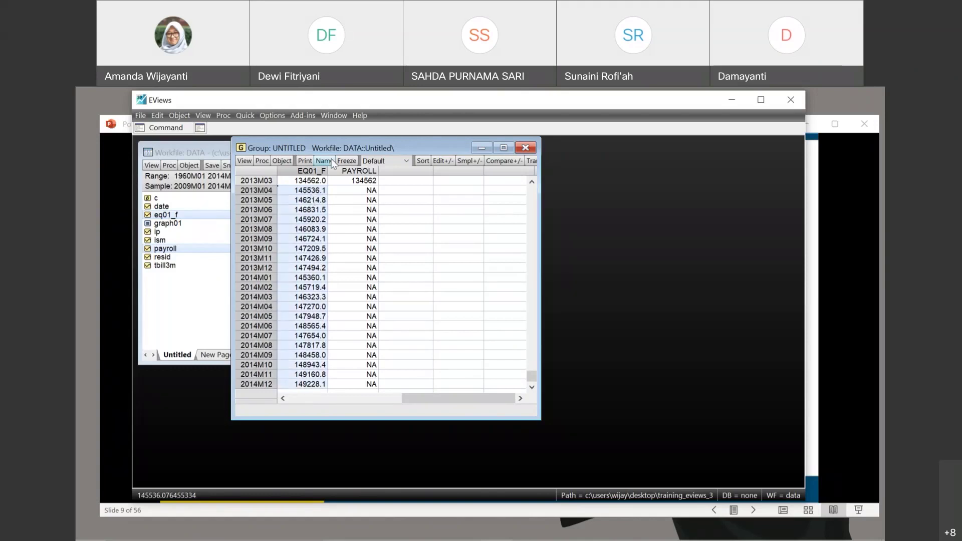
{"action": "left_click", "coordinate": [829, 206]}
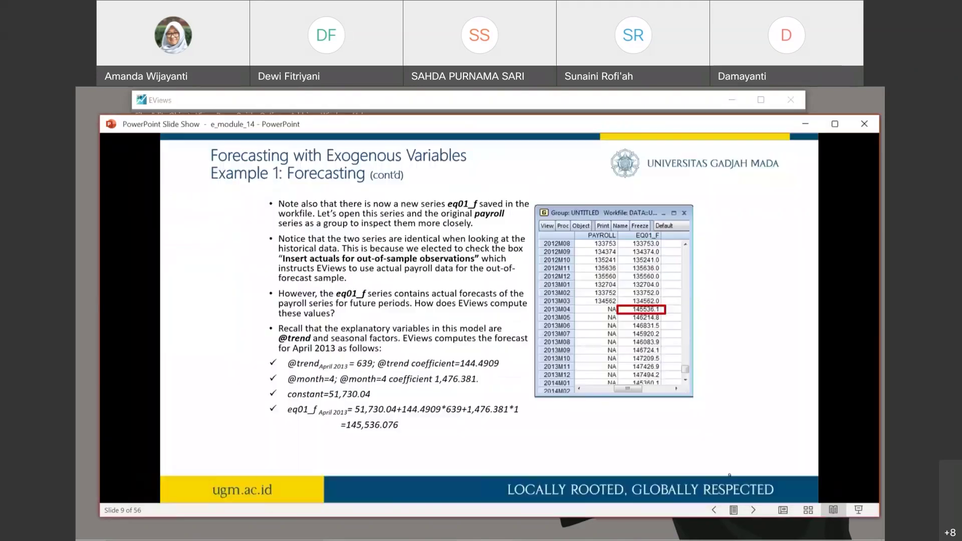
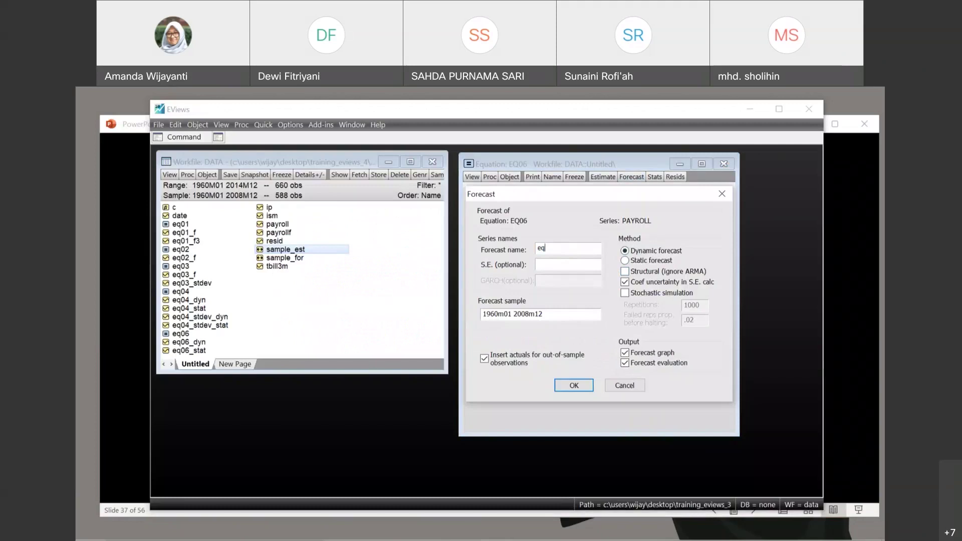
- Try to run a dynamic EQ06 forecast named eq06_dyn2 over sample_for, with the Structural (ignore ARMA) option enabled
{"action": "type", "text": "dyn2"}
{"action": "left_click", "coordinate": [625, 271]}
{"action": "left_click_drag", "start_coordinate": [563, 311], "coordinate": [481, 314]}
{"action": "type", "text": "sm"}
{"action": "key", "text": "BackSpace"}
{"action": "type", "text": "ample_for"}
{"action": "left_click", "coordinate": [575, 386]}
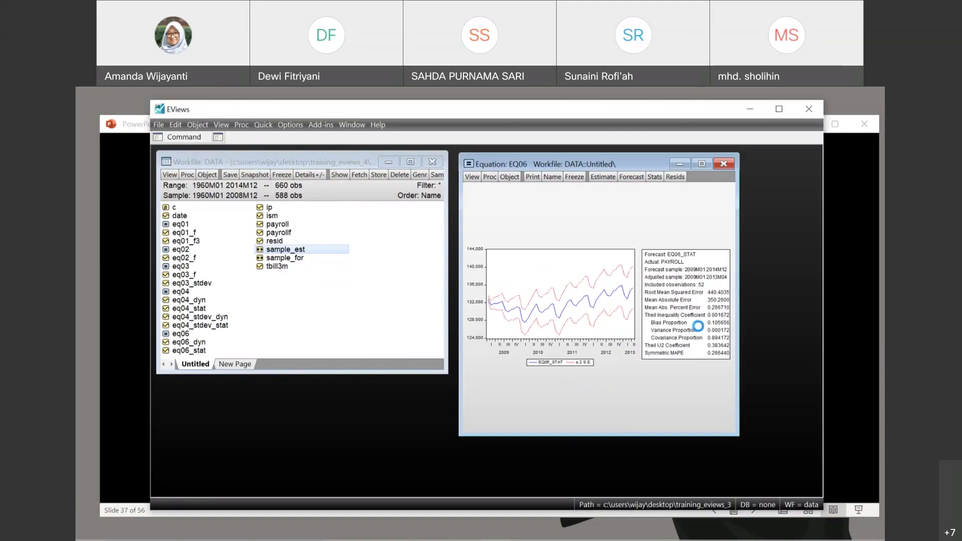
- Switch to File Explorer and reopen the DATA workfile from the training_eviews_4 folder in EViews
{"action": "key", "text": "alt+Tab"}
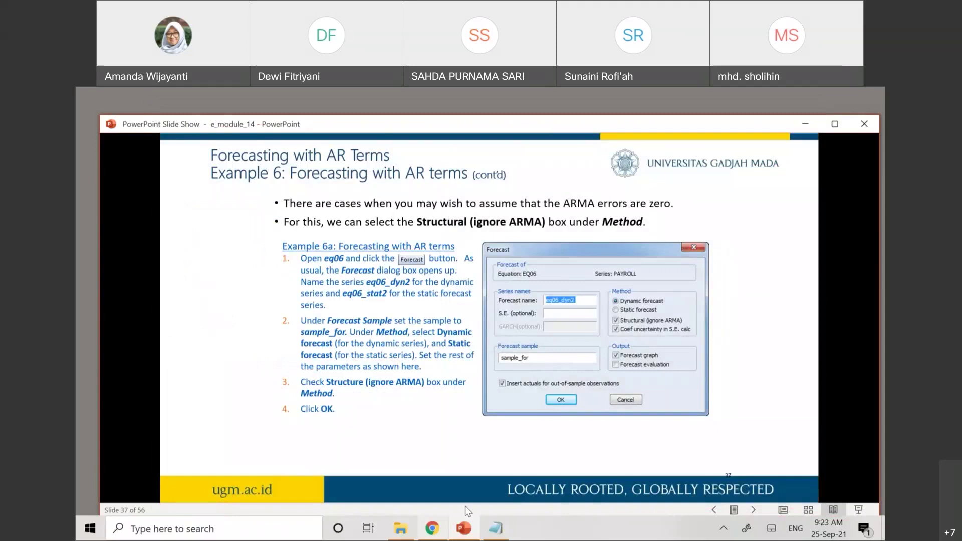
{"action": "left_click", "coordinate": [400, 531]}
{"action": "double_click", "coordinate": [239, 170]}
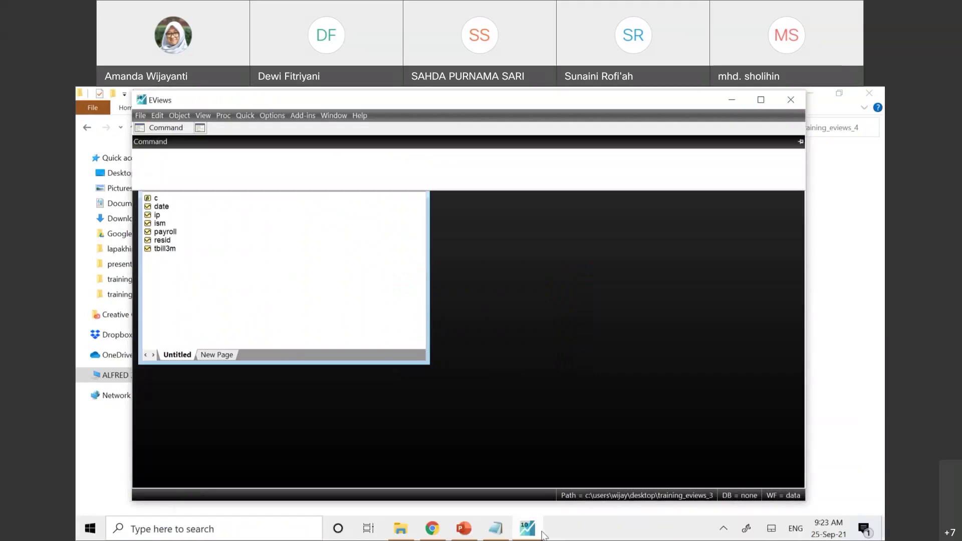
{"action": "left_click", "coordinate": [495, 529]}
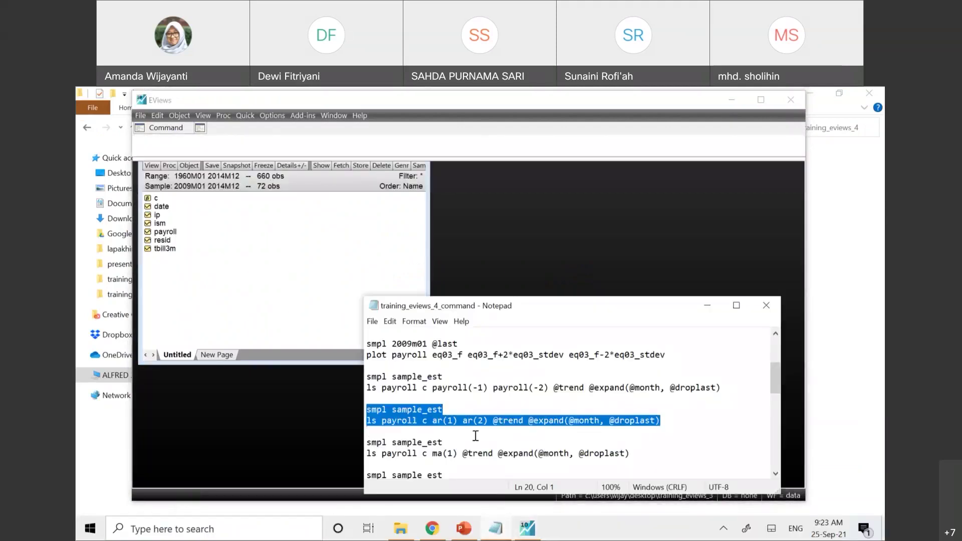
{"action": "left_click", "coordinate": [658, 428]}
{"action": "left_click_drag", "start_coordinate": [659, 421], "coordinate": [365, 411]}
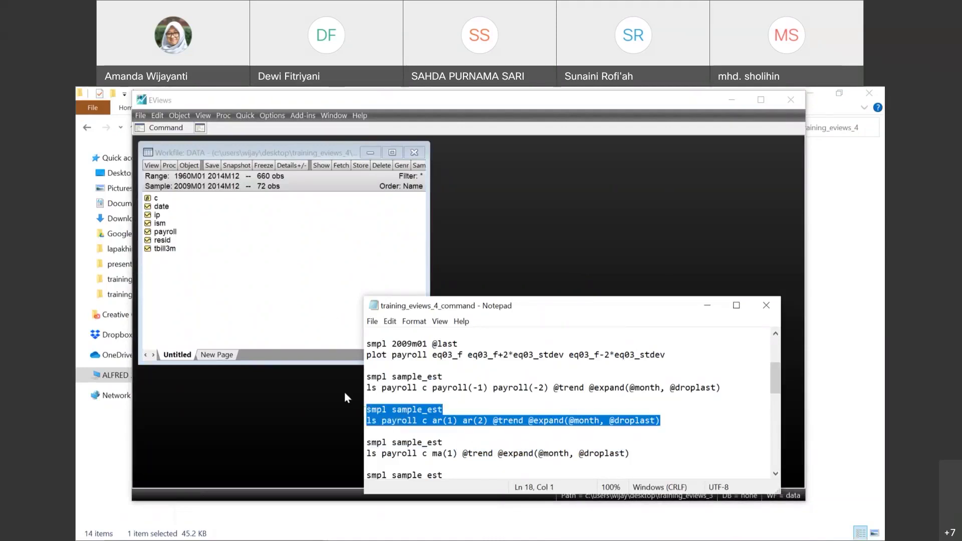
{"action": "left_click", "coordinate": [162, 130]}
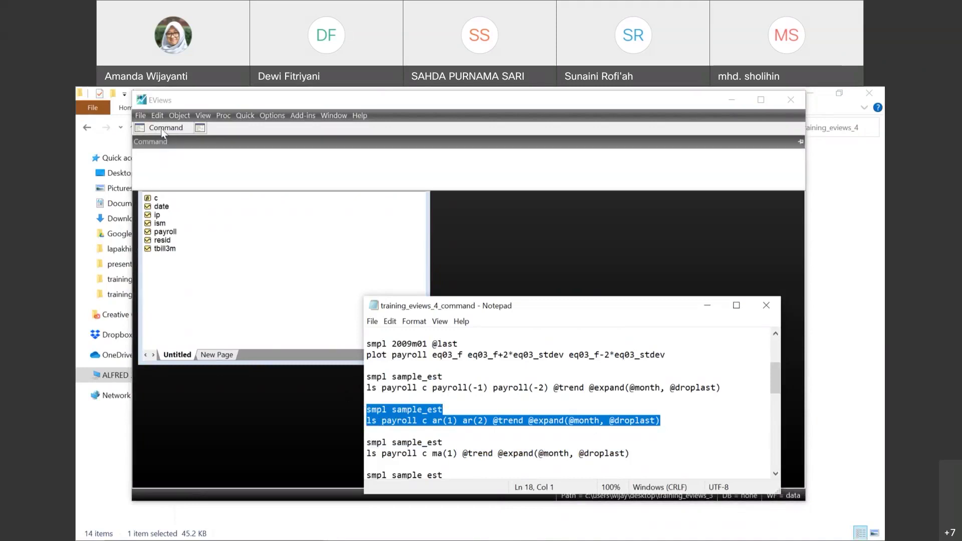
{"action": "left_click", "coordinate": [167, 158]}
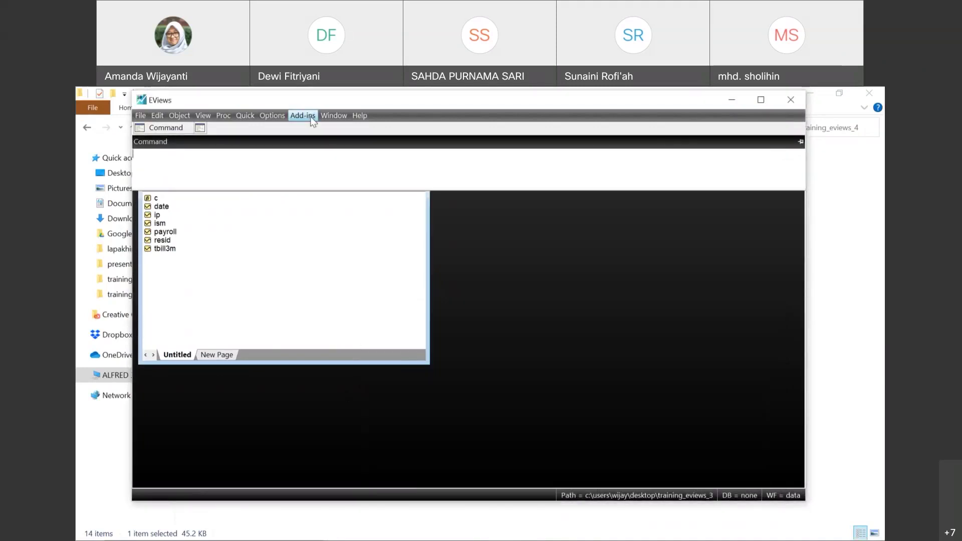
{"action": "left_click_drag", "start_coordinate": [330, 102], "coordinate": [352, 172]}
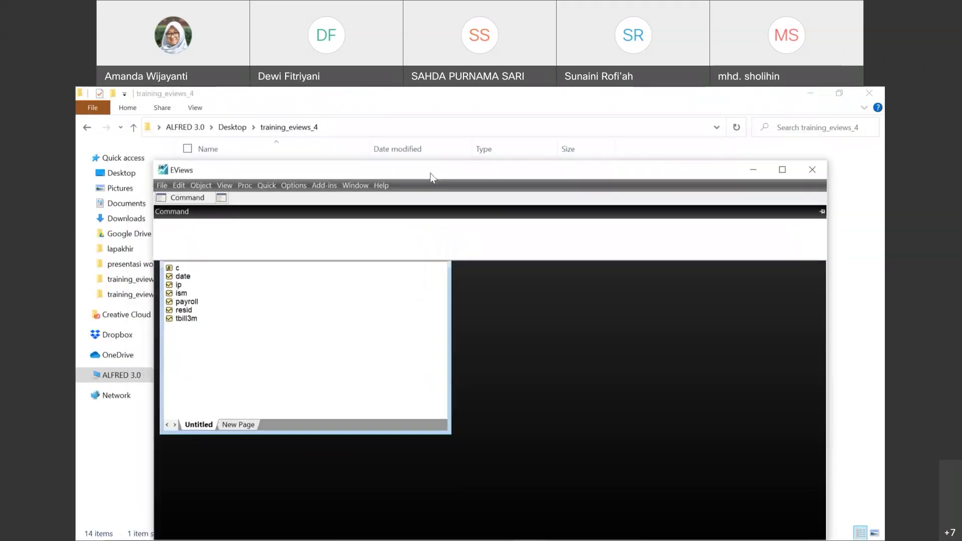
{"action": "left_click", "coordinate": [819, 172]}
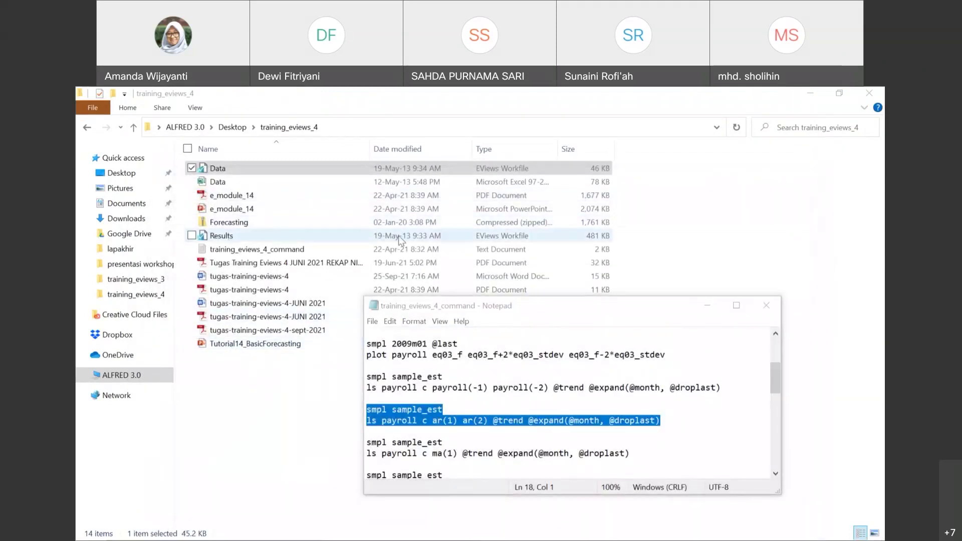
- Open the Results workfile from the training_eviews_4 folder and bring up the forecast settings of equation EQ06
{"action": "left_click", "coordinate": [709, 221]}
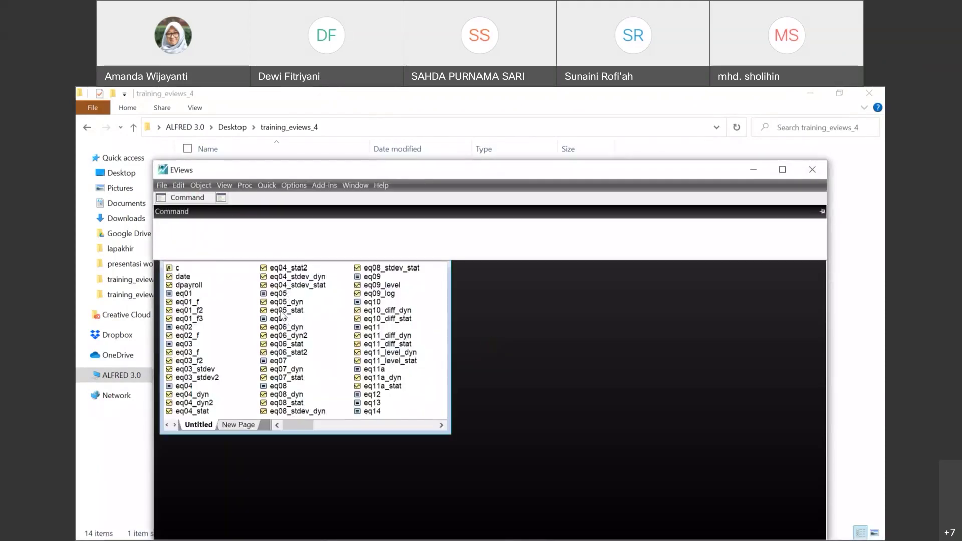
{"action": "double_click", "coordinate": [311, 322]}
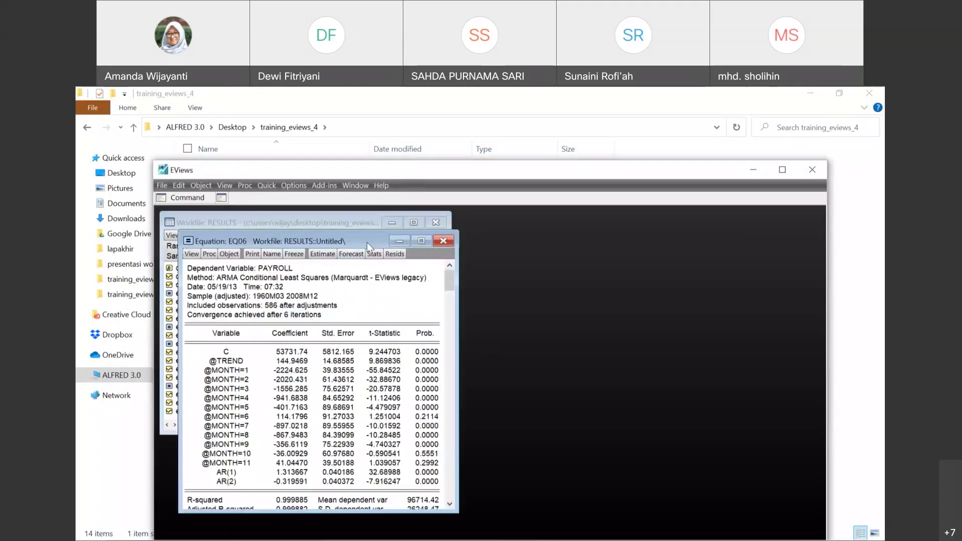
{"action": "left_click_drag", "start_coordinate": [367, 243], "coordinate": [665, 219]}
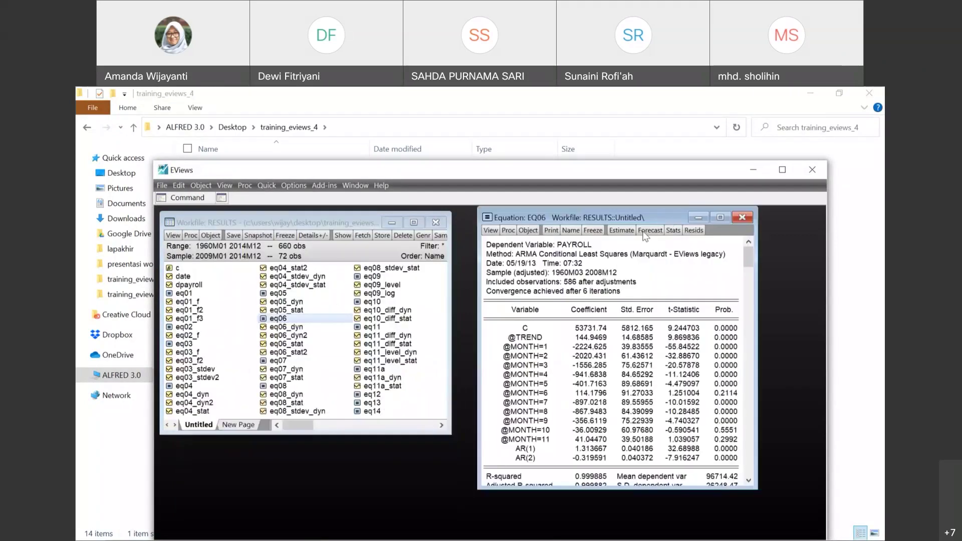
{"action": "left_click", "coordinate": [645, 232]}
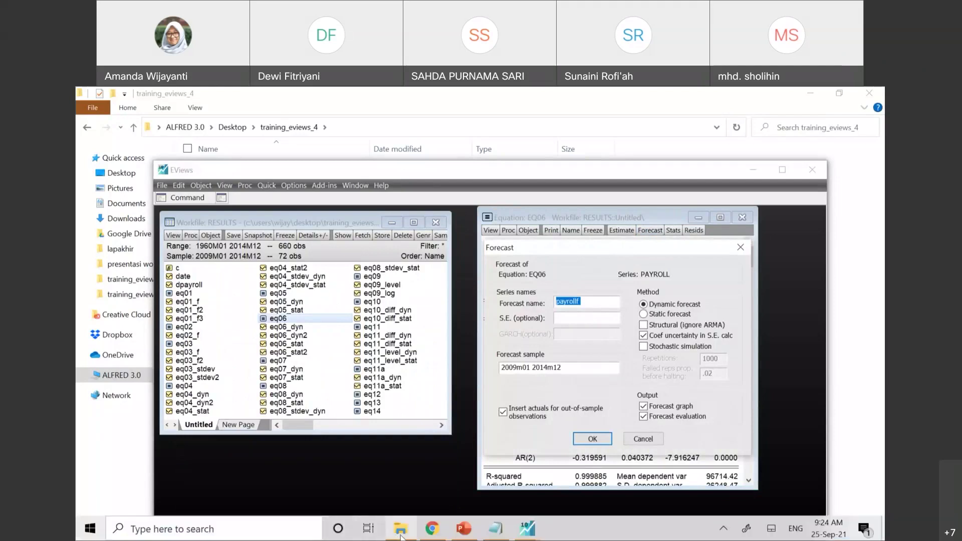
{"action": "left_click", "coordinate": [413, 527]}
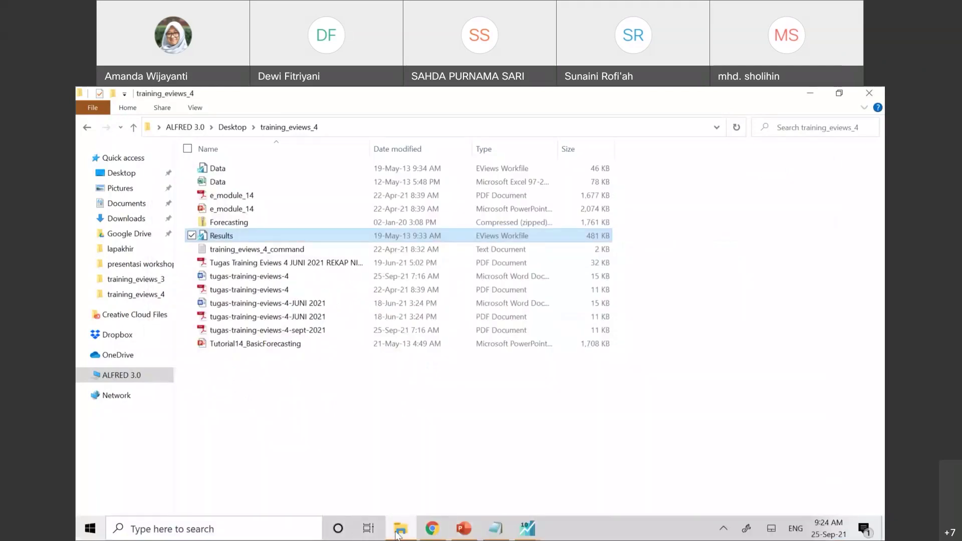
{"action": "left_click", "coordinate": [398, 532]}
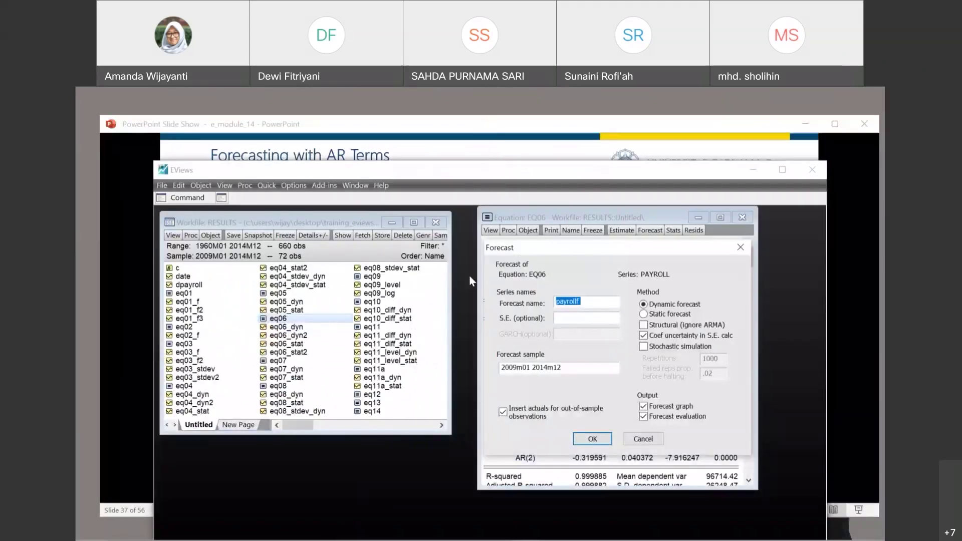
- Consult the Example 6a slide and set the EQ06 forecast name to eq06_dyn2_ar
{"action": "left_click", "coordinate": [598, 304]}
{"action": "double_click", "coordinate": [597, 304]}
{"action": "key", "text": "BackSpace"}
{"action": "left_click", "coordinate": [707, 155]}
{"action": "left_click", "coordinate": [527, 528]}
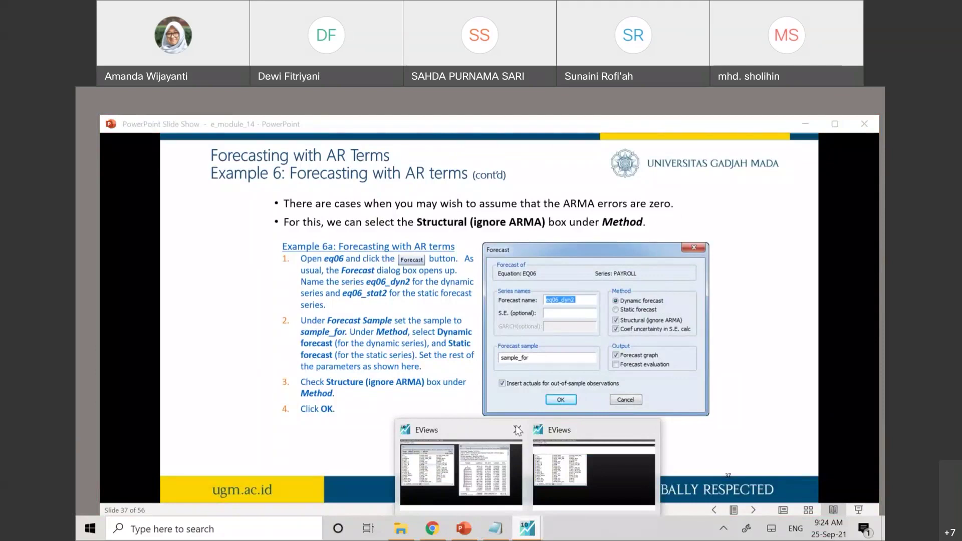
{"action": "left_click", "coordinate": [516, 436]}
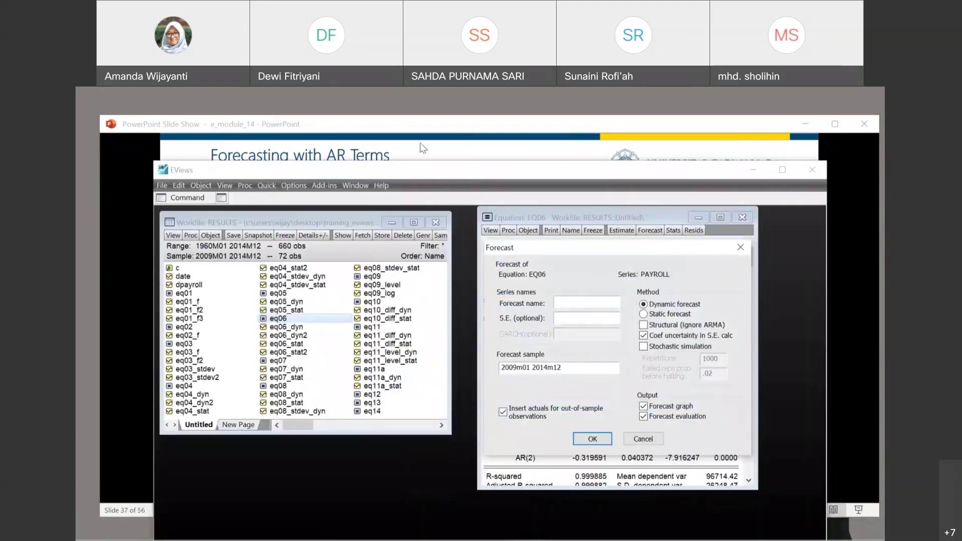
{"action": "left_click", "coordinate": [587, 304]}
{"action": "type", "text": "eq"}
{"action": "type", "text": "06"}
{"action": "type", "text": "_dyn"}
{"action": "type", "text": "2_er"}
{"action": "key", "text": "BackSpace"}
{"action": "key", "text": "BackSpace"}
{"action": "type", "text": "ar"}
- Try to run the dynamic EQ06 forecast over sample_for with the Structural (ignore ARMA) option enabled
{"action": "left_click", "coordinate": [644, 325]}
{"action": "triple_click", "coordinate": [576, 372]}
{"action": "type", "text": "sample"}
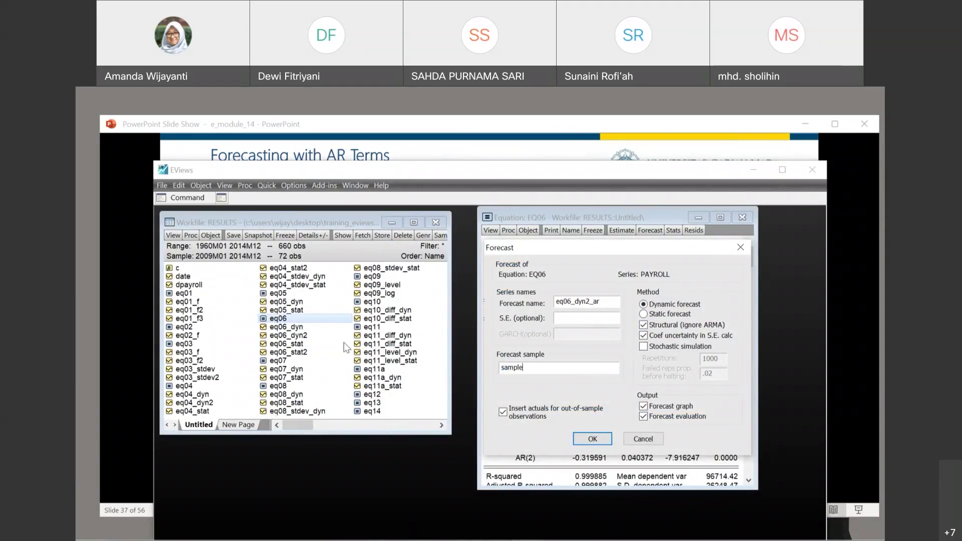
{"action": "type", "text": "_for"}
{"action": "left_click", "coordinate": [582, 440]}
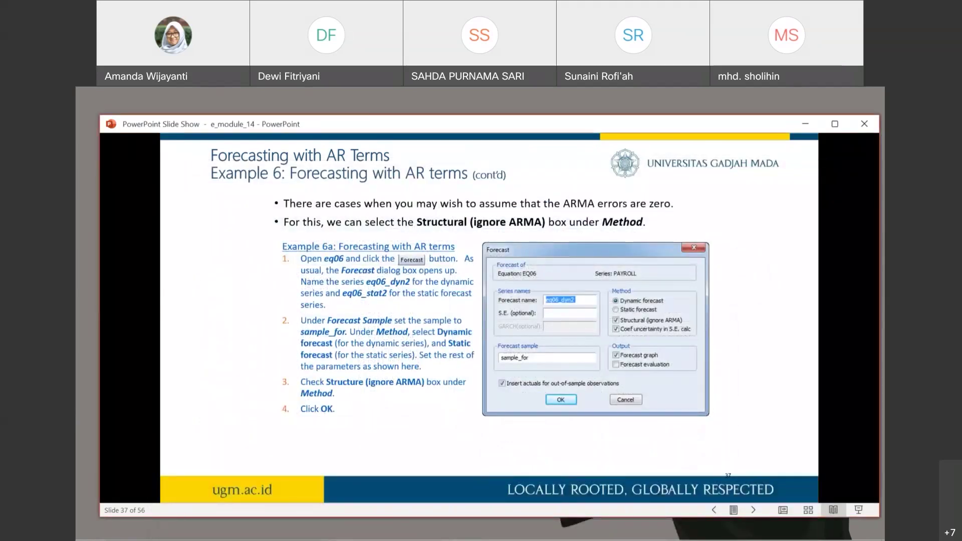
- Switch to File Explorer, reopen the Results workfile in EViews, and recheck the Example 6a slide
{"action": "mouse_move", "coordinate": [476, 539]}
{"action": "left_click", "coordinate": [396, 537]}
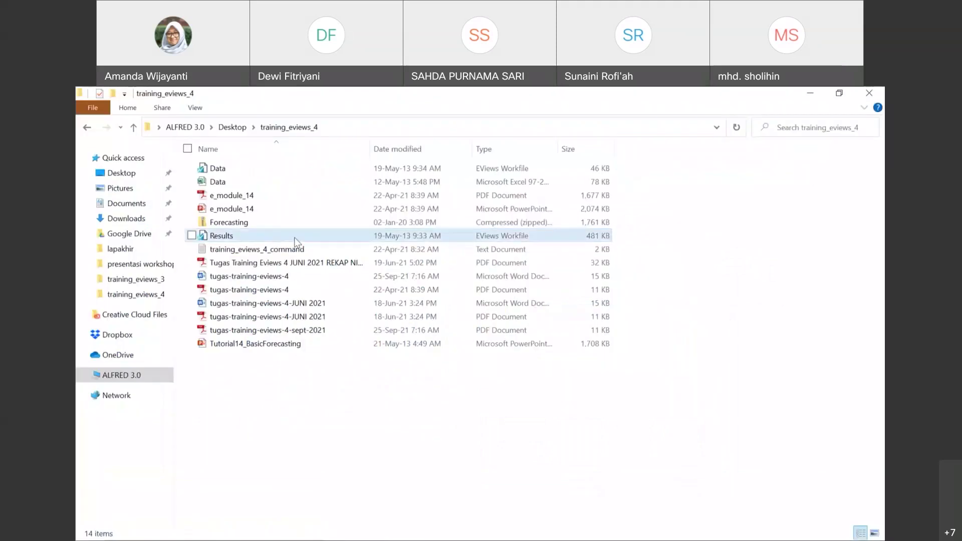
{"action": "double_click", "coordinate": [295, 239]}
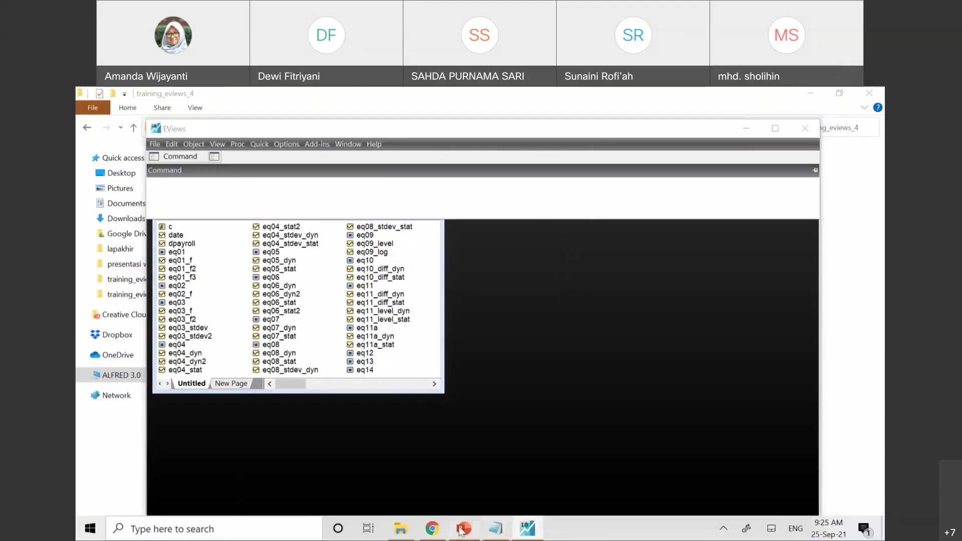
{"action": "left_click", "coordinate": [462, 529]}
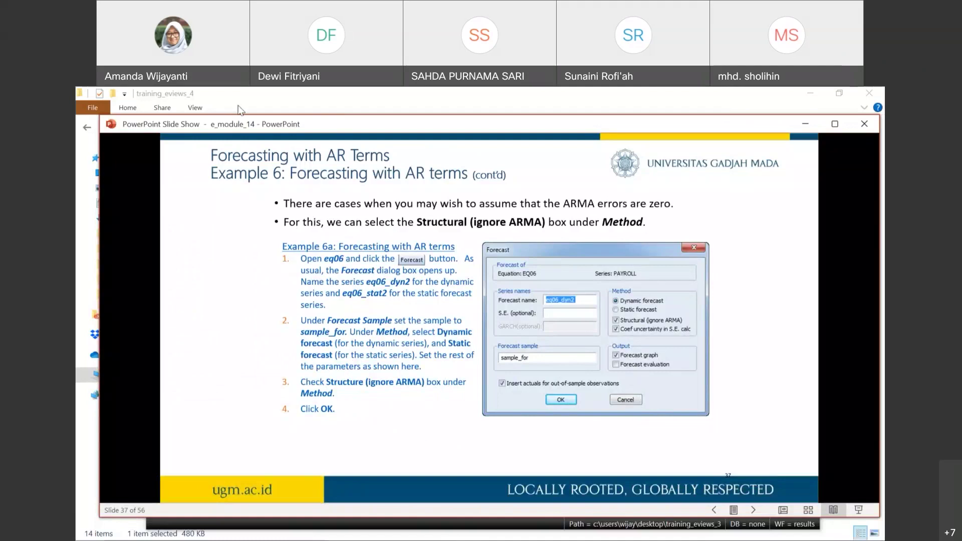
{"action": "key", "text": "Escape"}
{"action": "key", "text": "Return"}
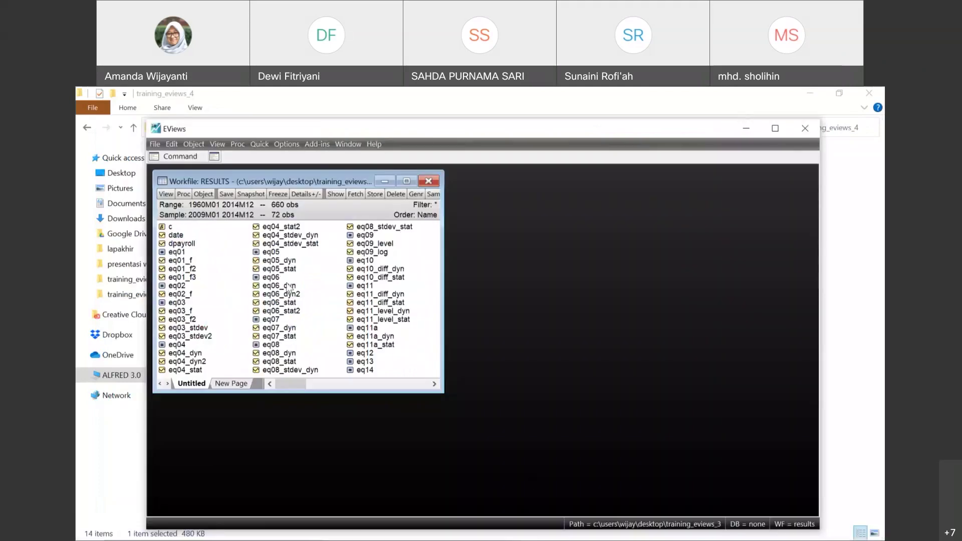
- Open the eq06_dyn2 series, display it as a basic Line & Symbol graph, and place its window beside the workfile
{"action": "double_click", "coordinate": [290, 296]}
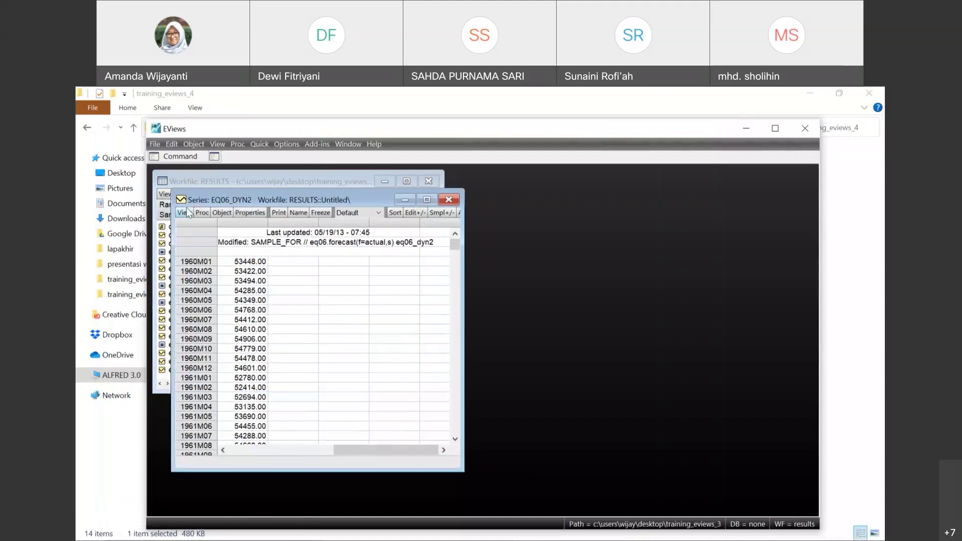
{"action": "left_click", "coordinate": [187, 212]}
{"action": "left_click", "coordinate": [195, 239]}
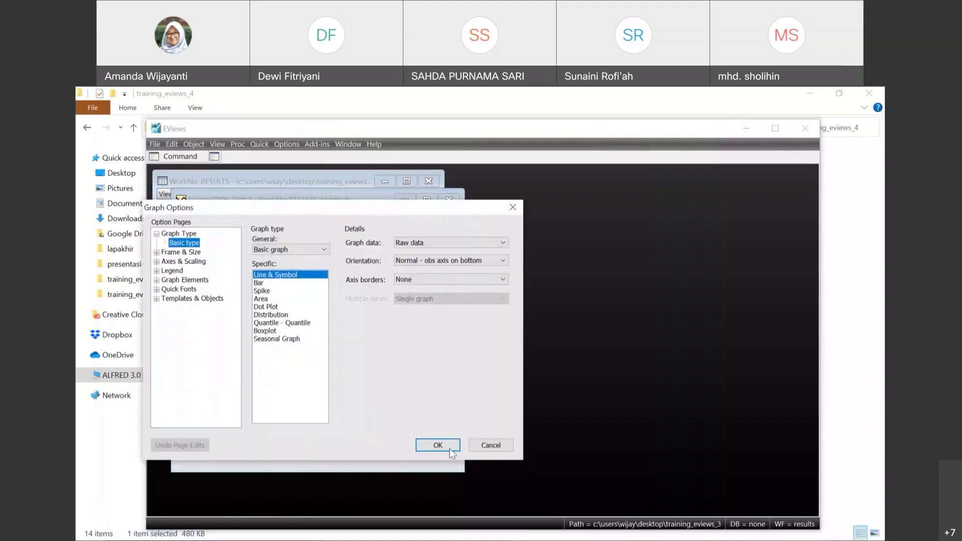
{"action": "left_click", "coordinate": [449, 450]}
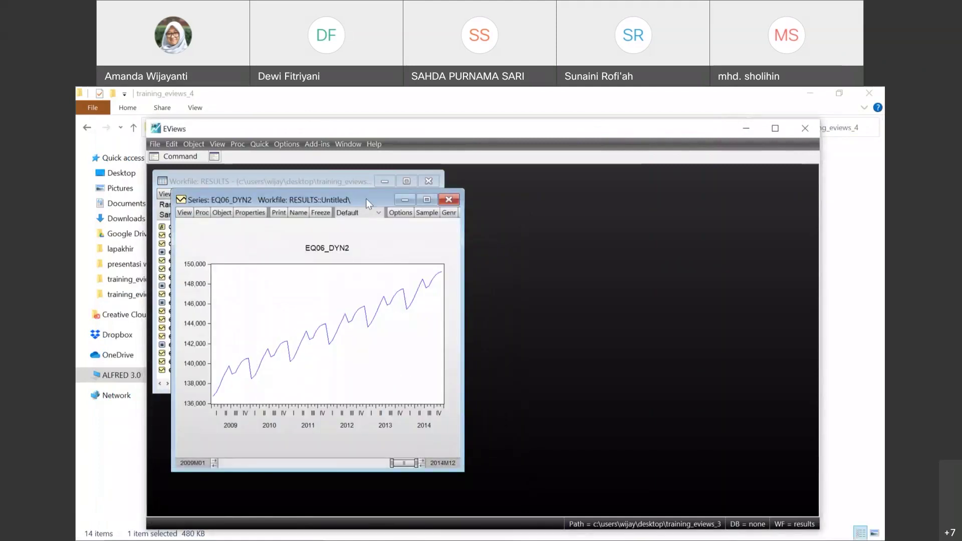
{"action": "left_click_drag", "start_coordinate": [366, 198], "coordinate": [658, 195]}
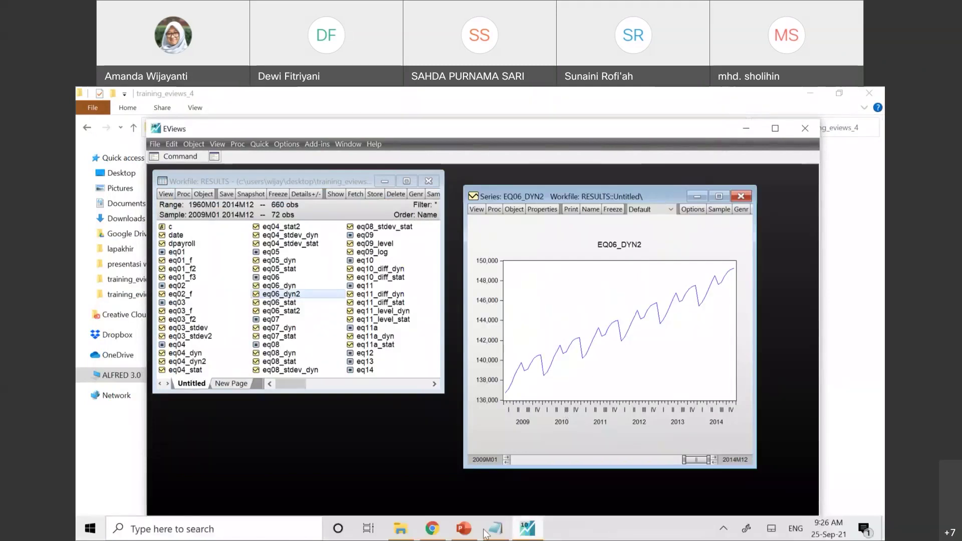
- Switch to the PowerPoint slide show and review slide 38's graphs comparing forecasts with AR terms included and ignored
{"action": "left_click", "coordinate": [463, 528]}
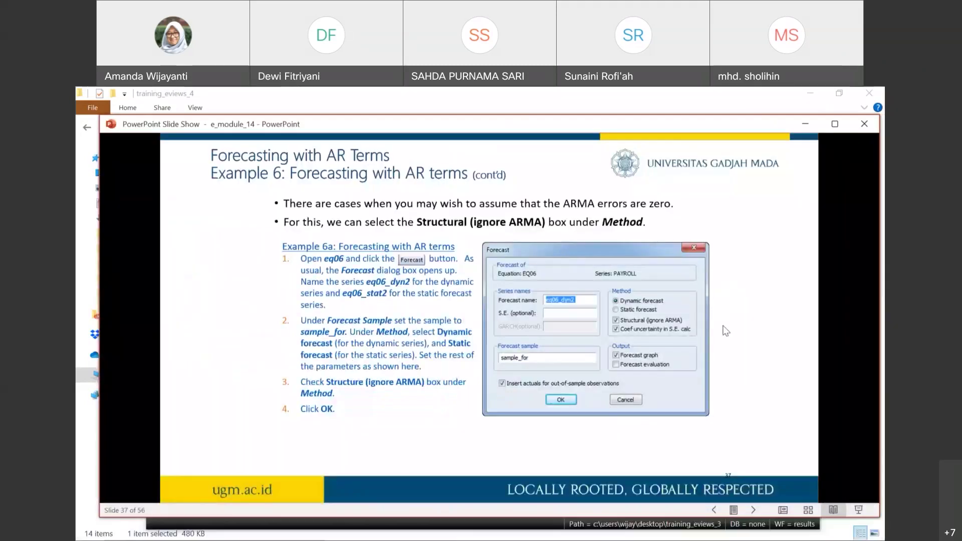
{"action": "left_click", "coordinate": [726, 331]}
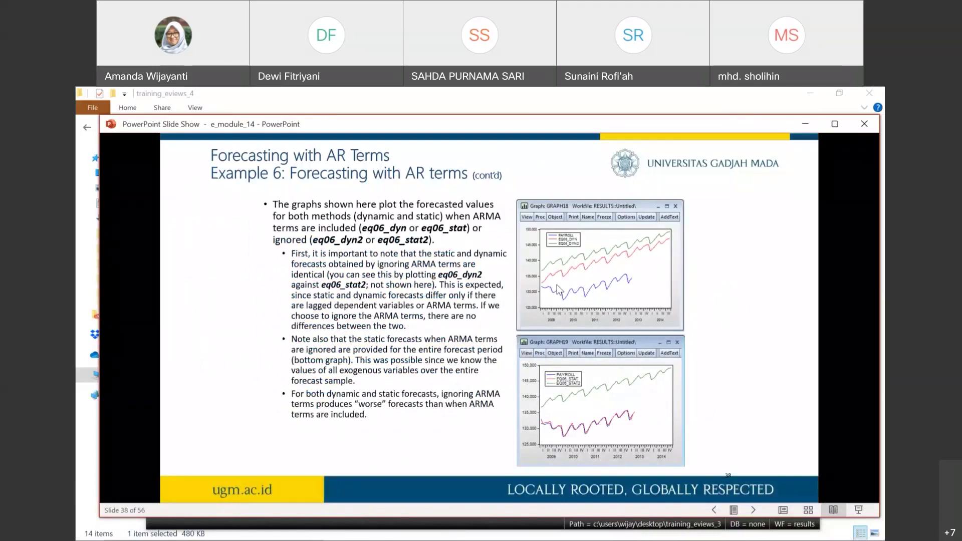
{"action": "key", "text": "Left"}
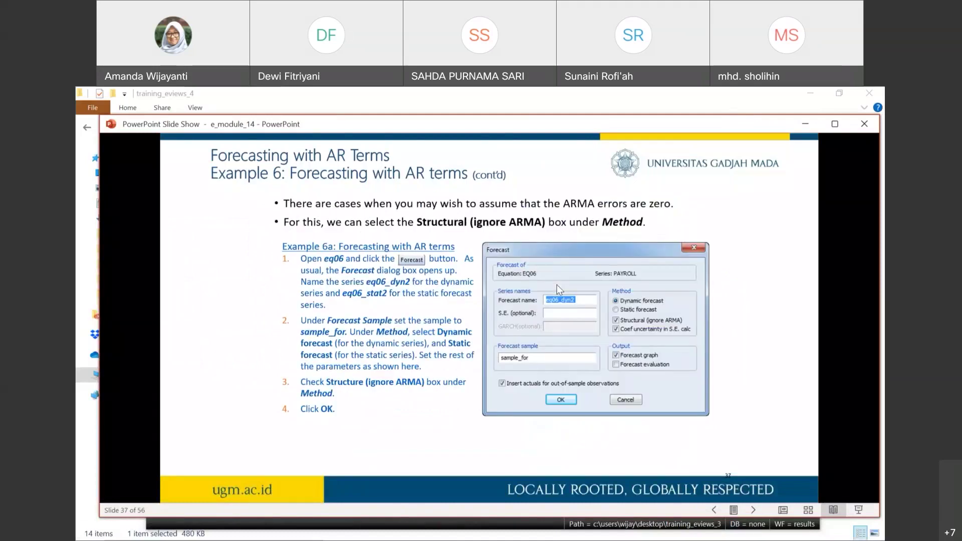
{"action": "key", "text": "Right"}
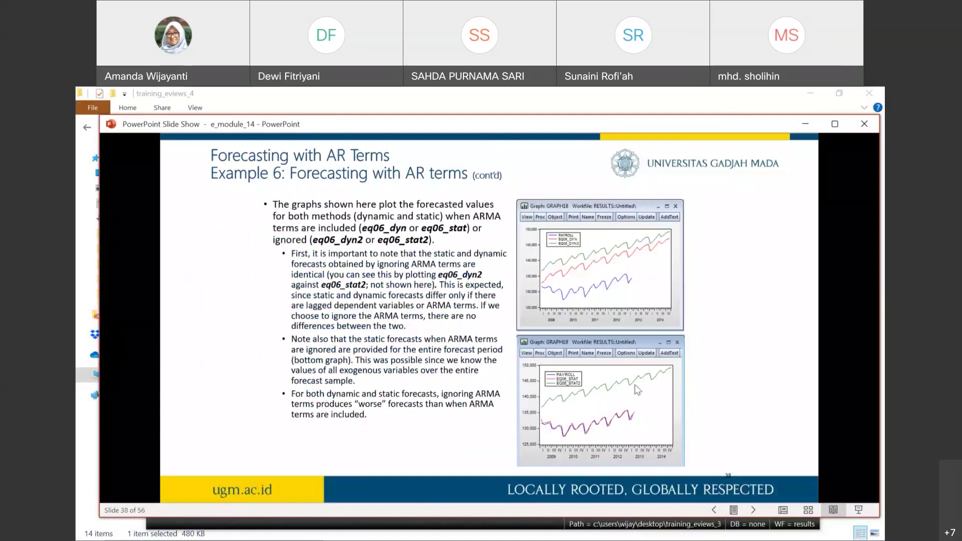